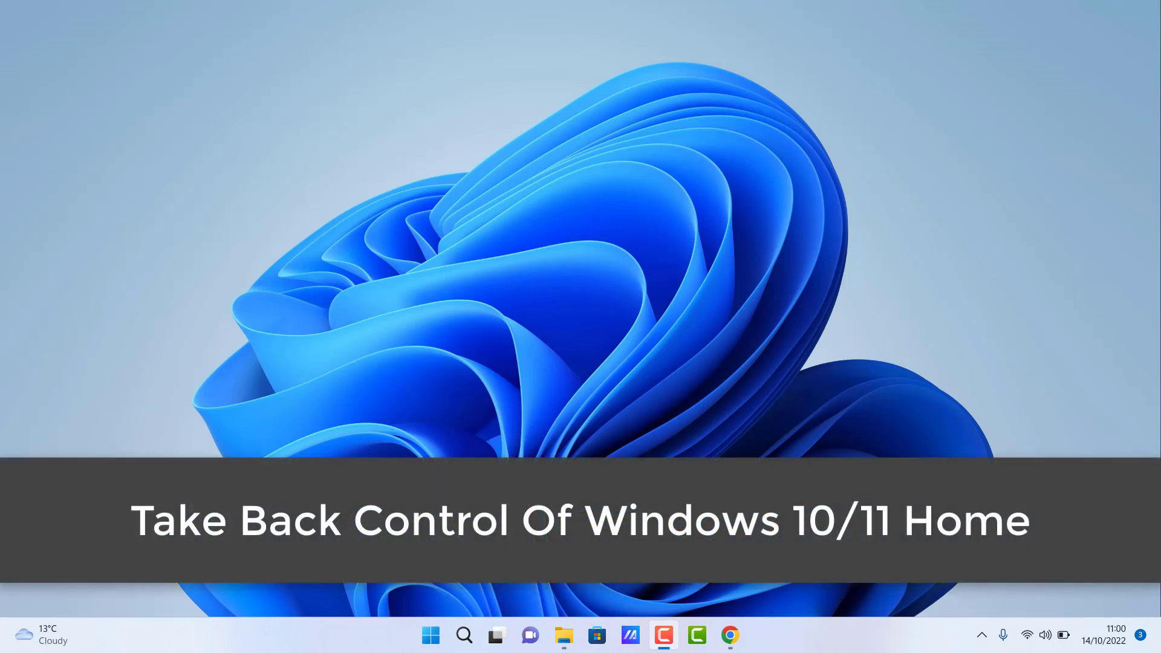
- Search for System Information, check the Windows edition, then close it
mouse_move(464, 632)
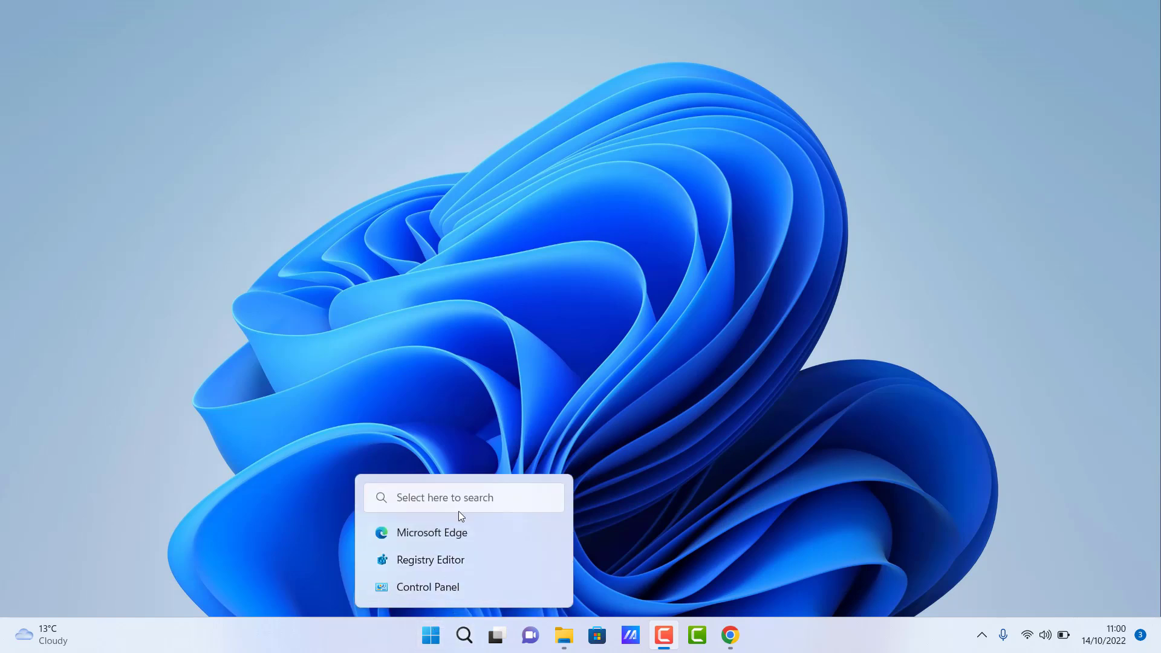
left_click(464, 635)
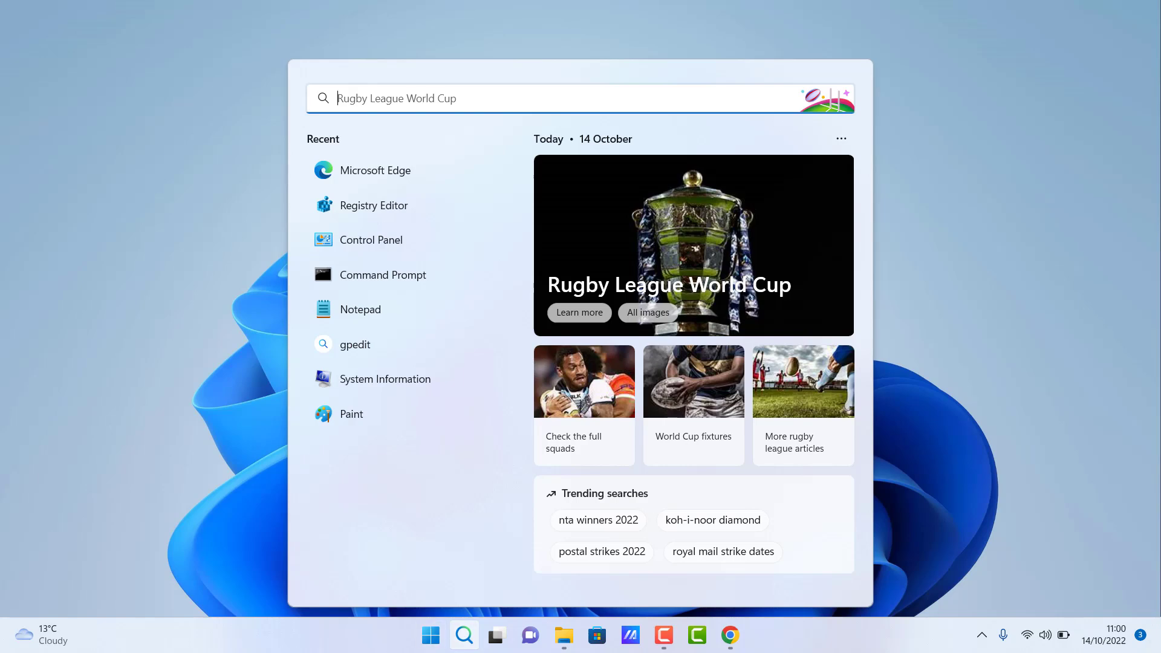
type("system")
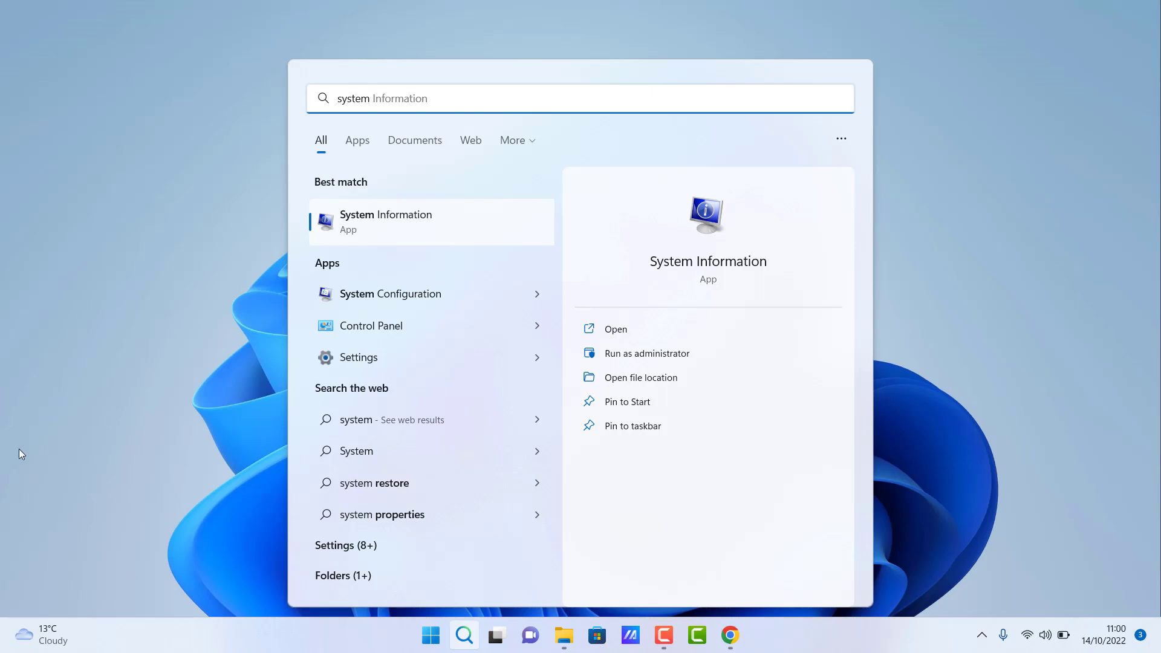
left_click(356, 233)
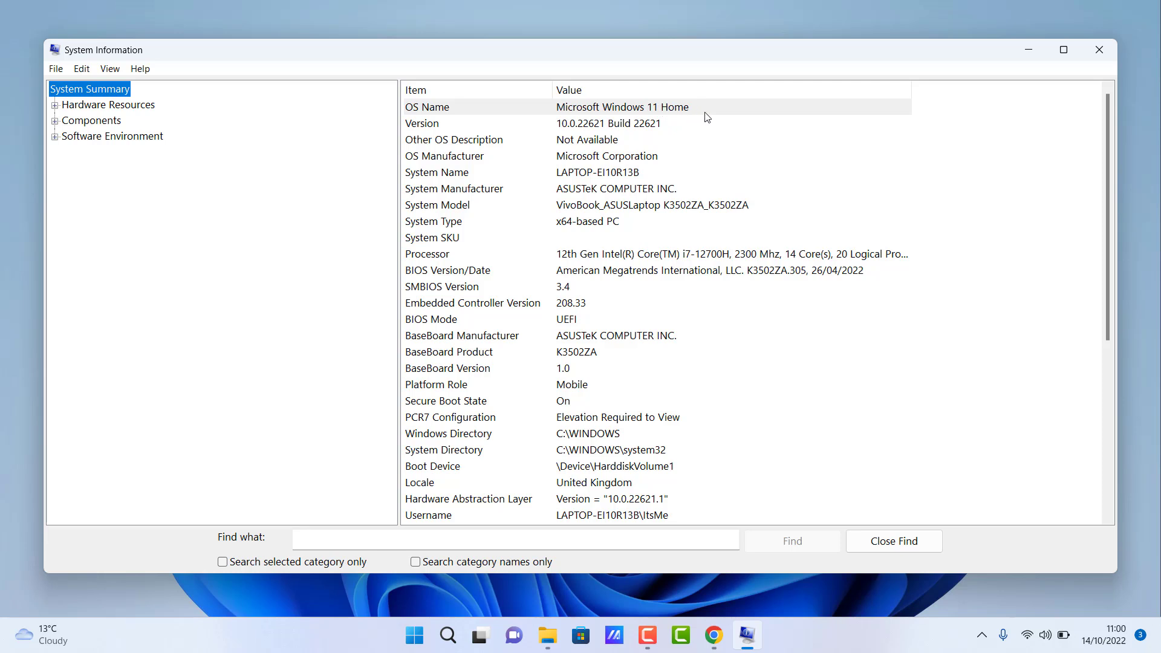
left_click(1099, 52)
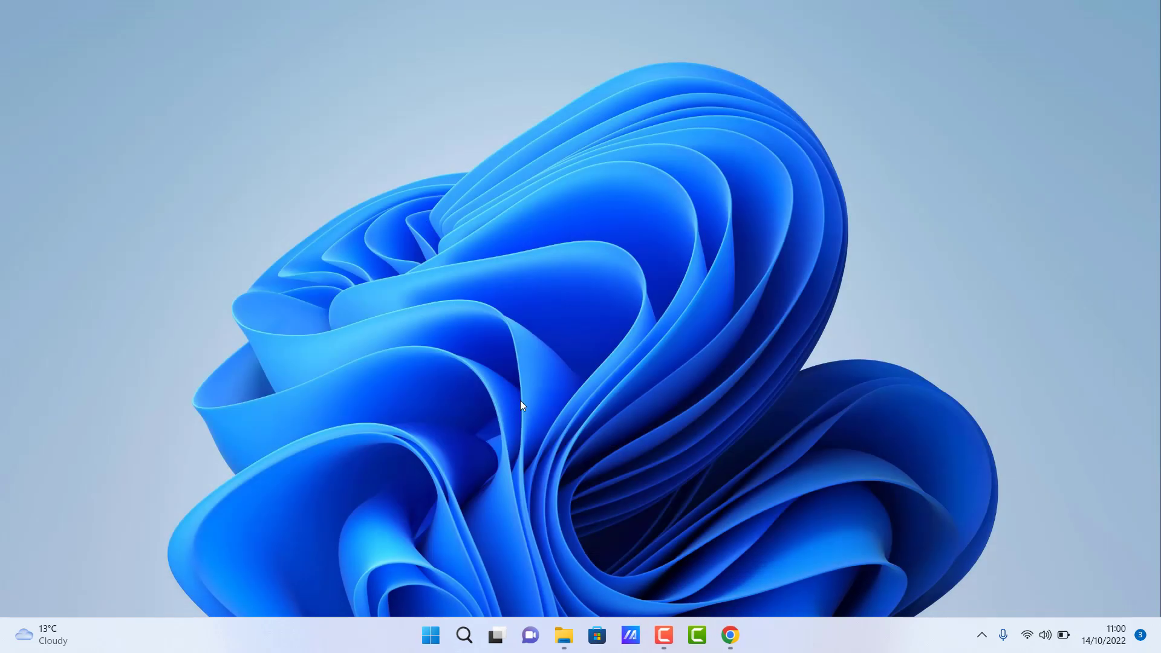
- Try running gpedit.msc from the Run dialog and dismiss the not-found error
right_click(427, 646)
left_click(415, 553)
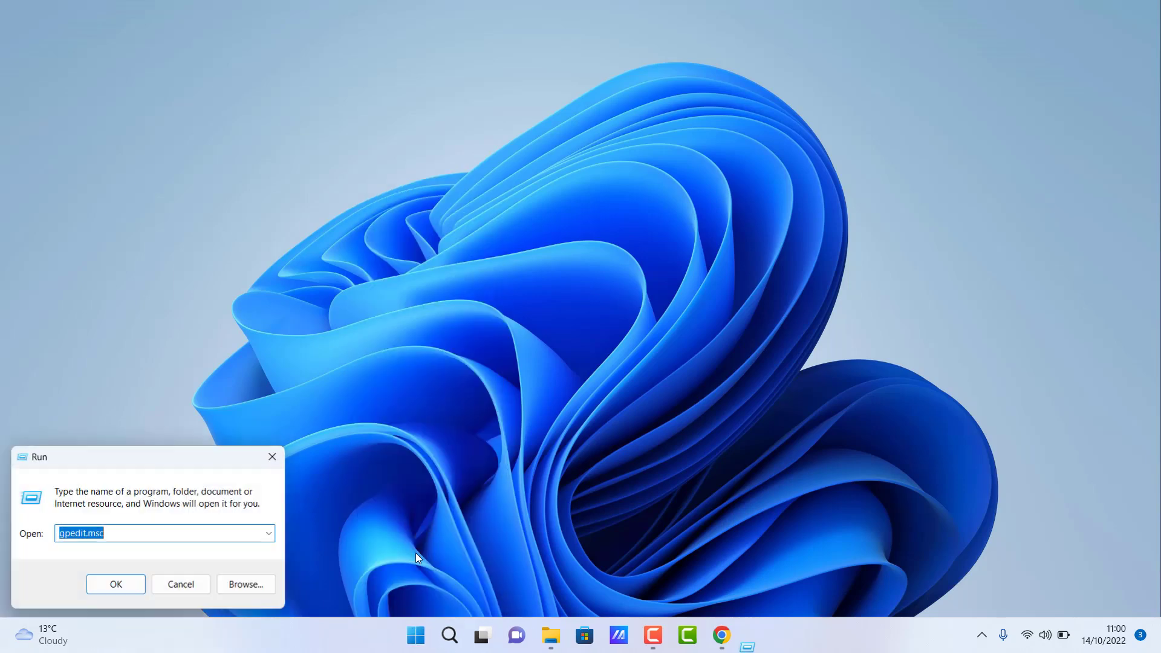
left_click(130, 530)
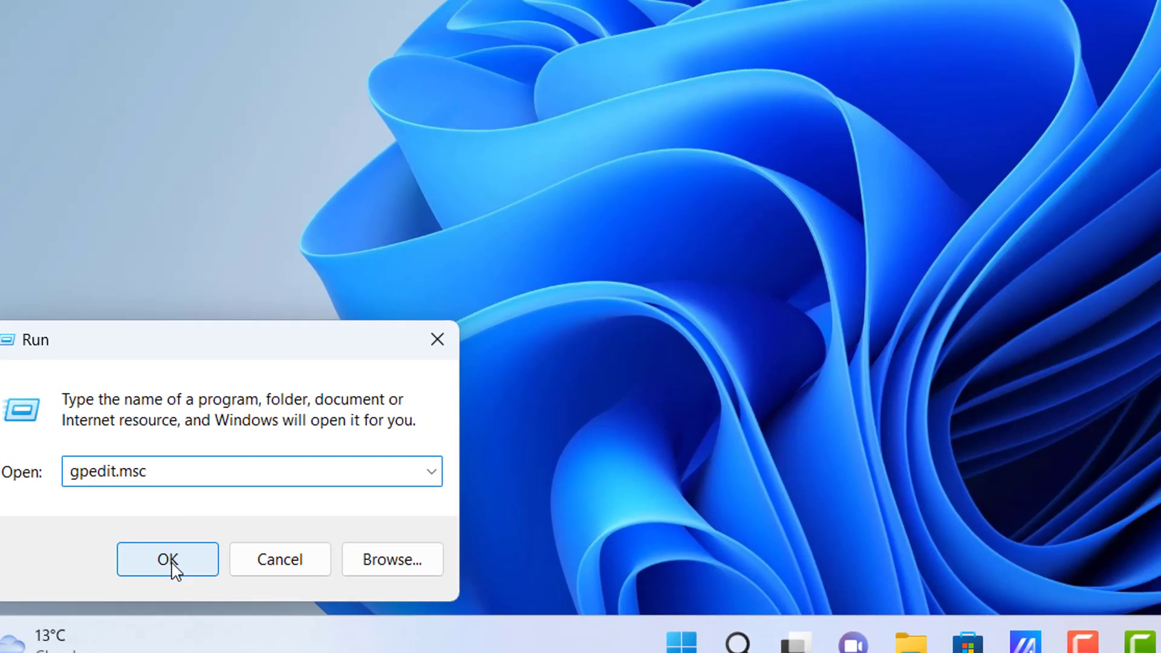
left_click(205, 540)
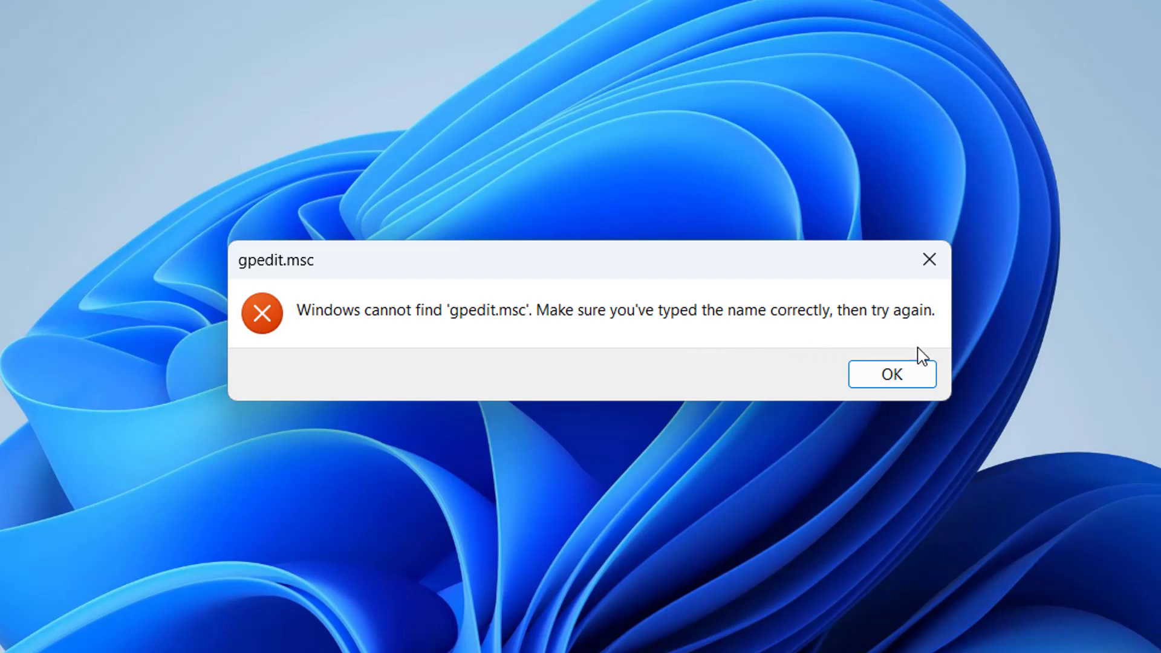
left_click(893, 378)
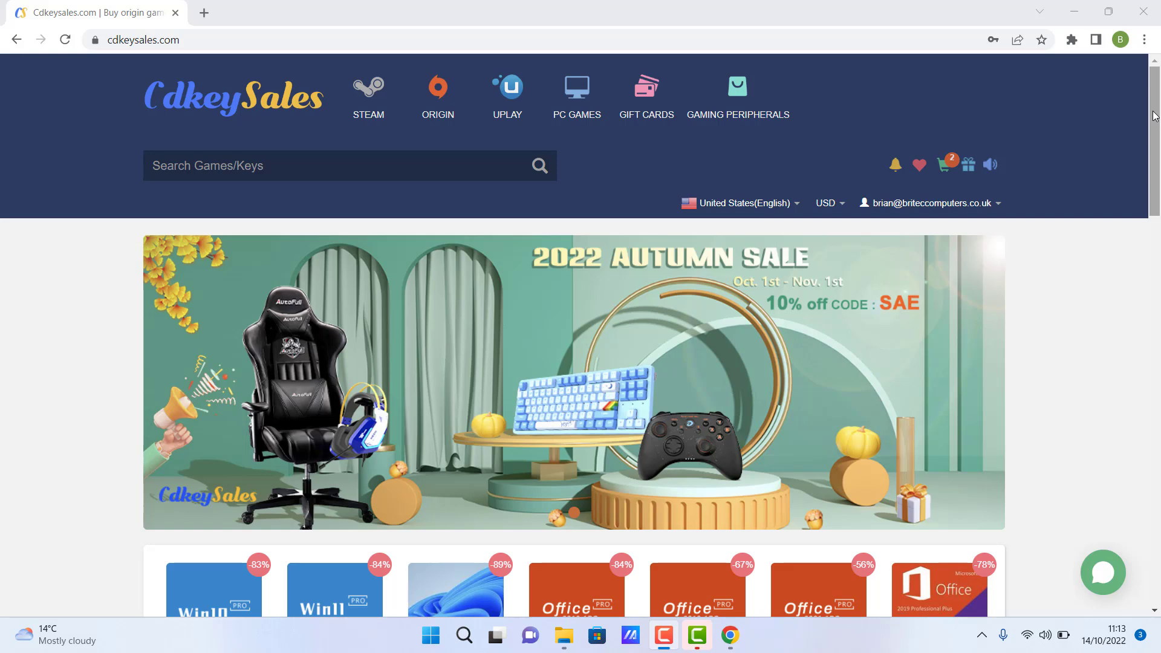
- Open the MS Windows 10 Pro OEM CD-KEY product page and scroll down to BUY NOW
left_click_drag(1155, 116, 1152, 243)
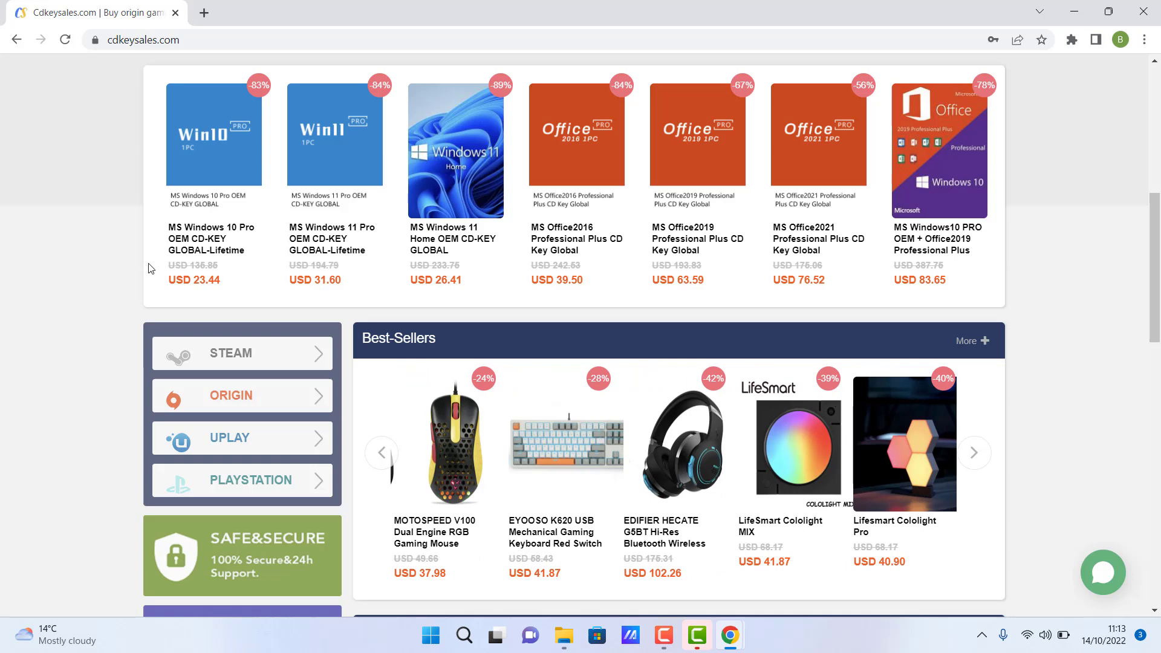
left_click(225, 229)
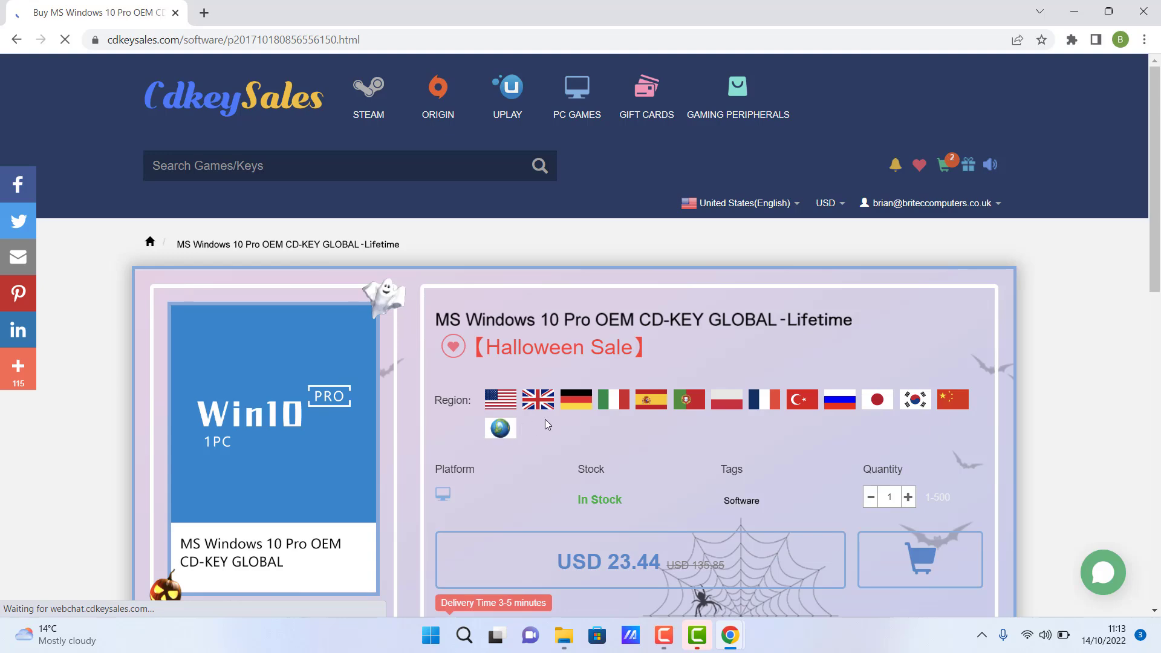
scroll(569, 417, "down", 3)
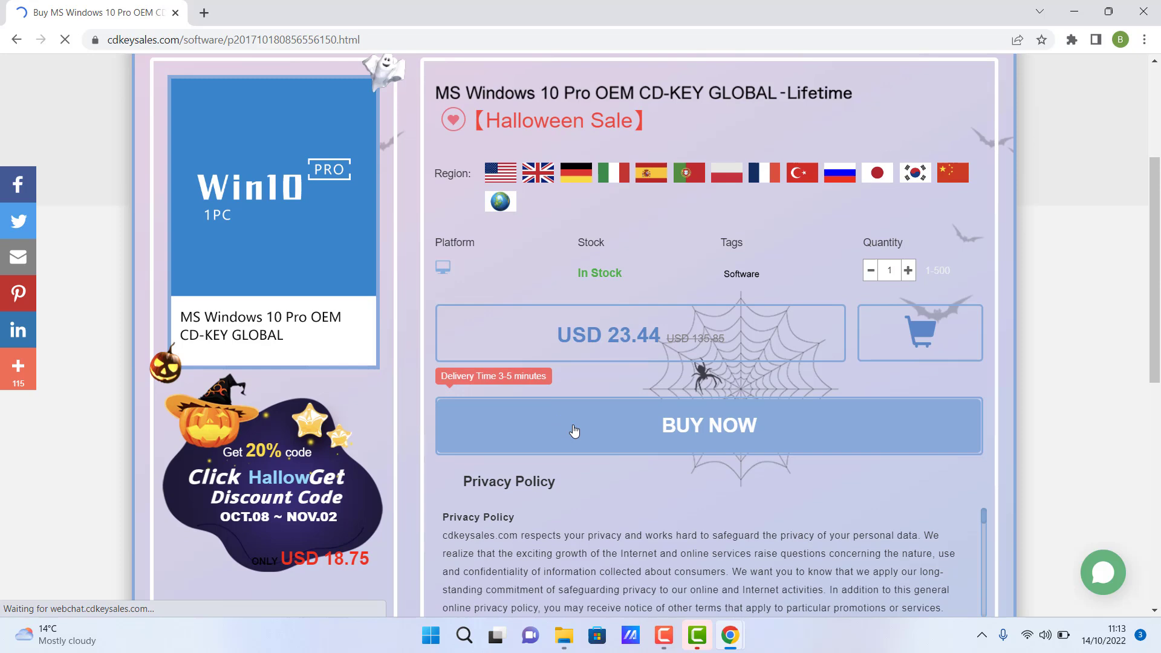
- Check out the Windows 10 Pro key with promo code BR09, reducing it to USD 16.41
left_click(643, 432)
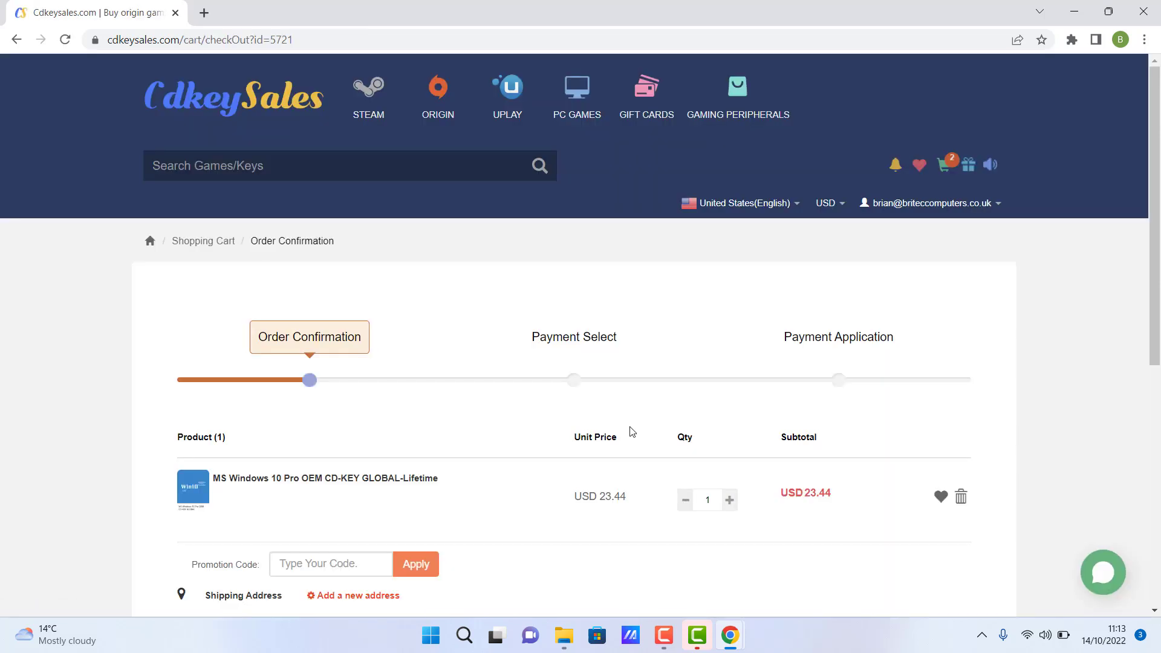
left_click(304, 564)
type("BR09")
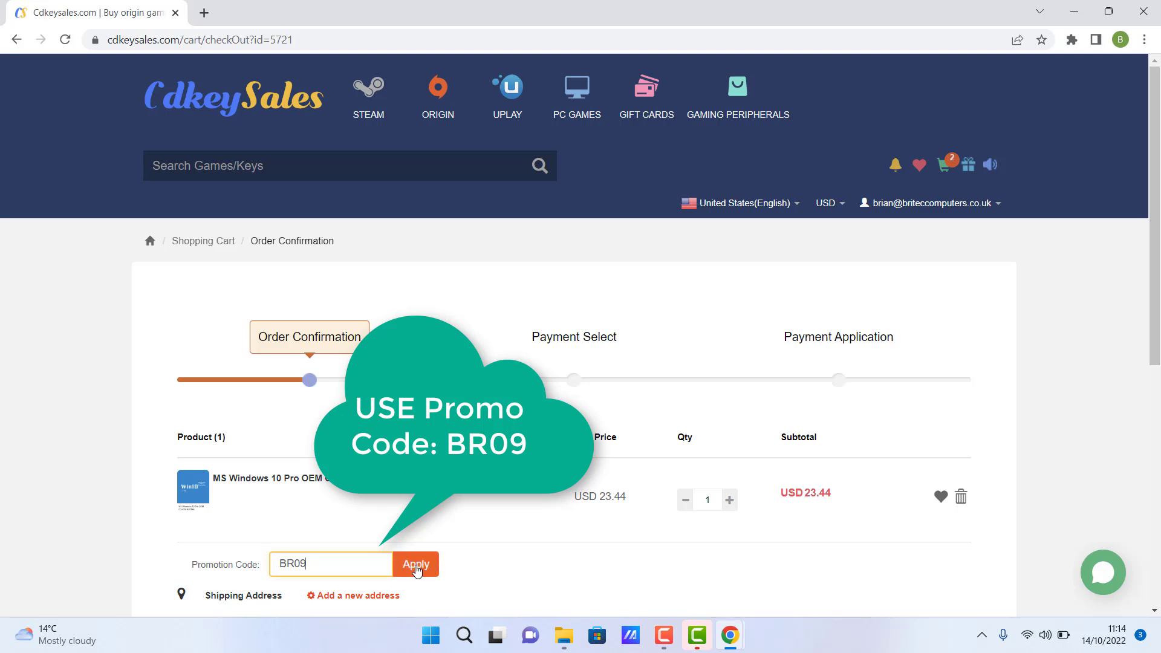
left_click(408, 565)
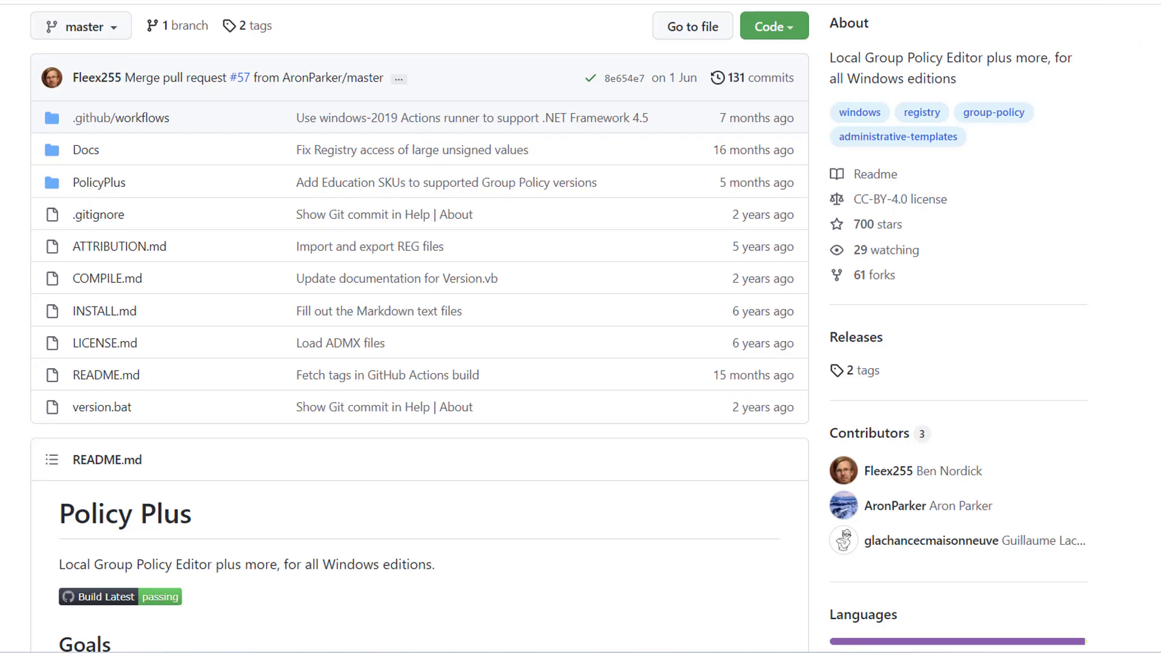
- Scroll to the README's Download section and download PolicyPlusLatest.exe
scroll(581, 327, "down", 7)
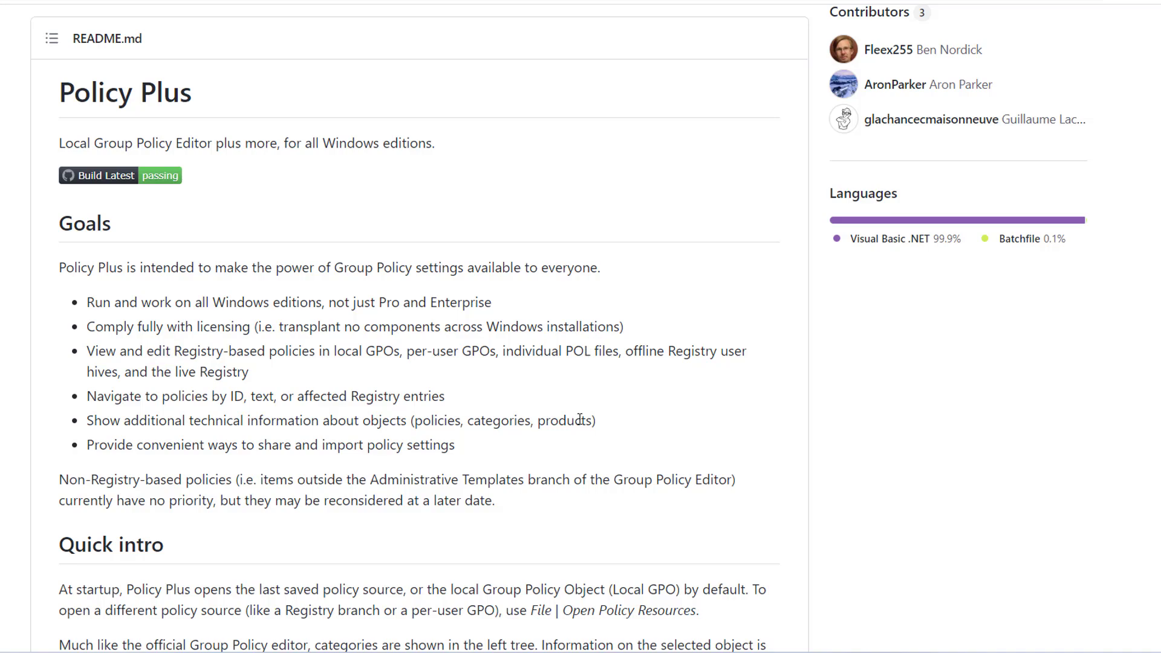
scroll(579, 419, "down", 10)
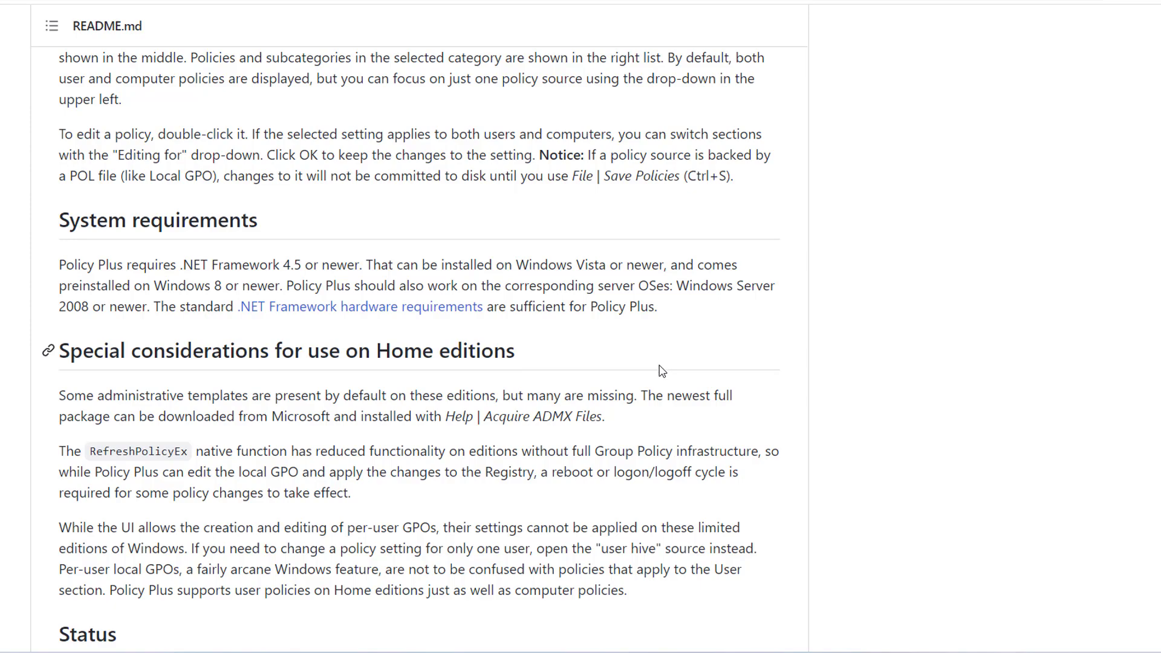
scroll(662, 370, "down", 5)
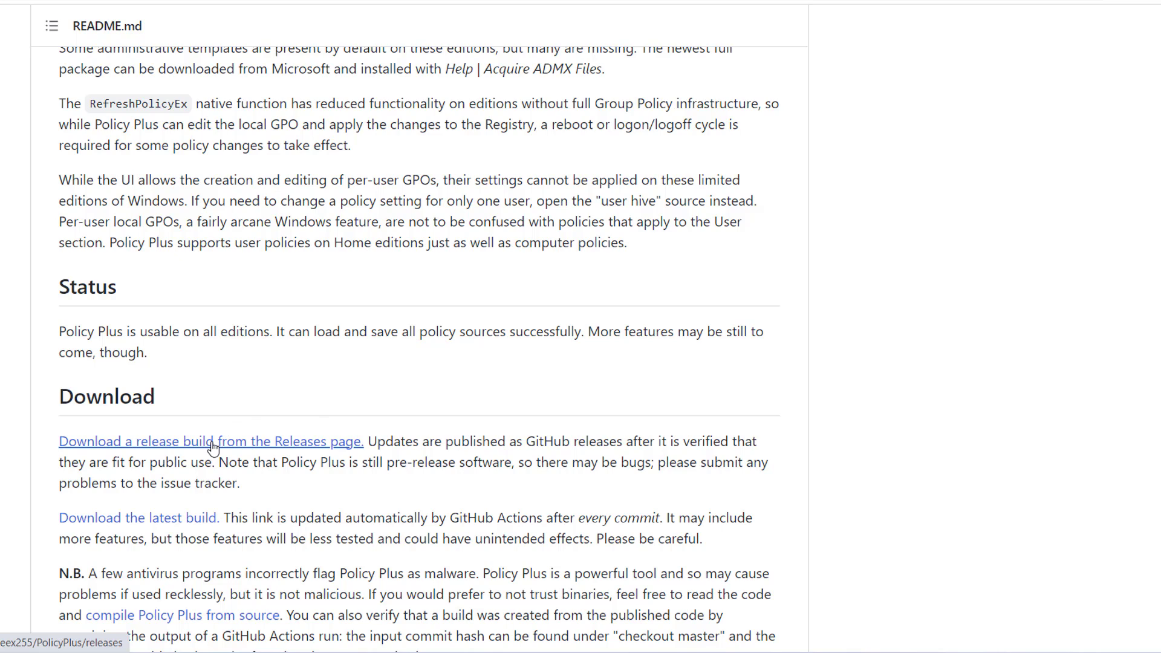
left_click(184, 523)
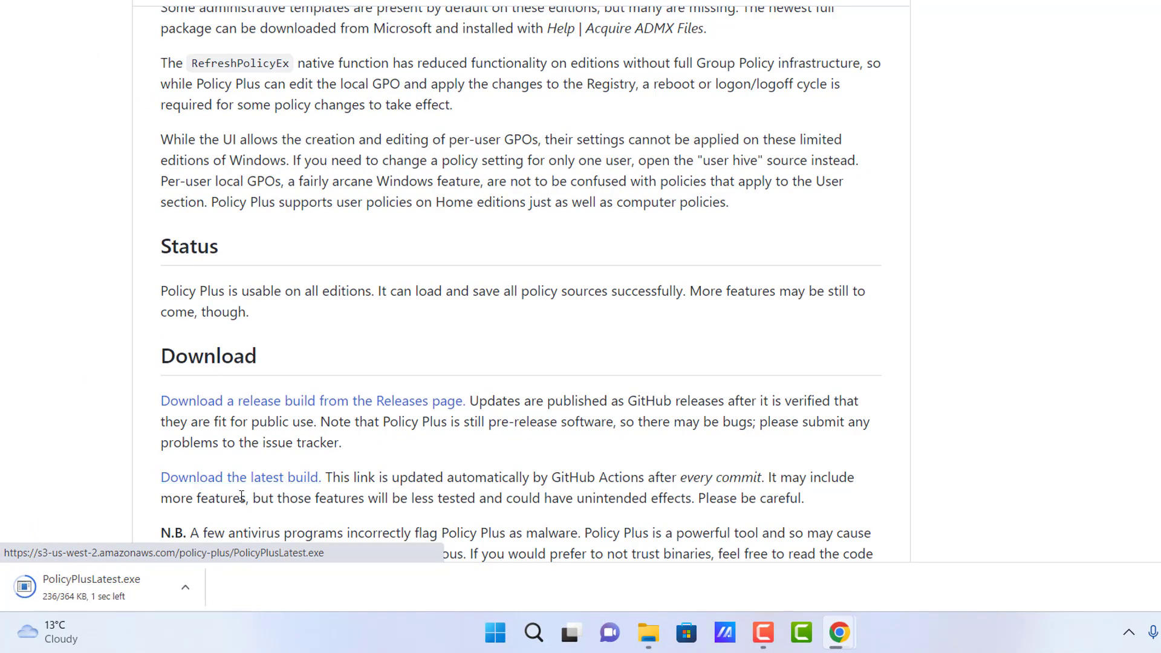
- Launch PolicyPlusLatest.exe, download the full ADMX set into C:\WINDOWS\PolicyDefinitions and load it
left_click(92, 593)
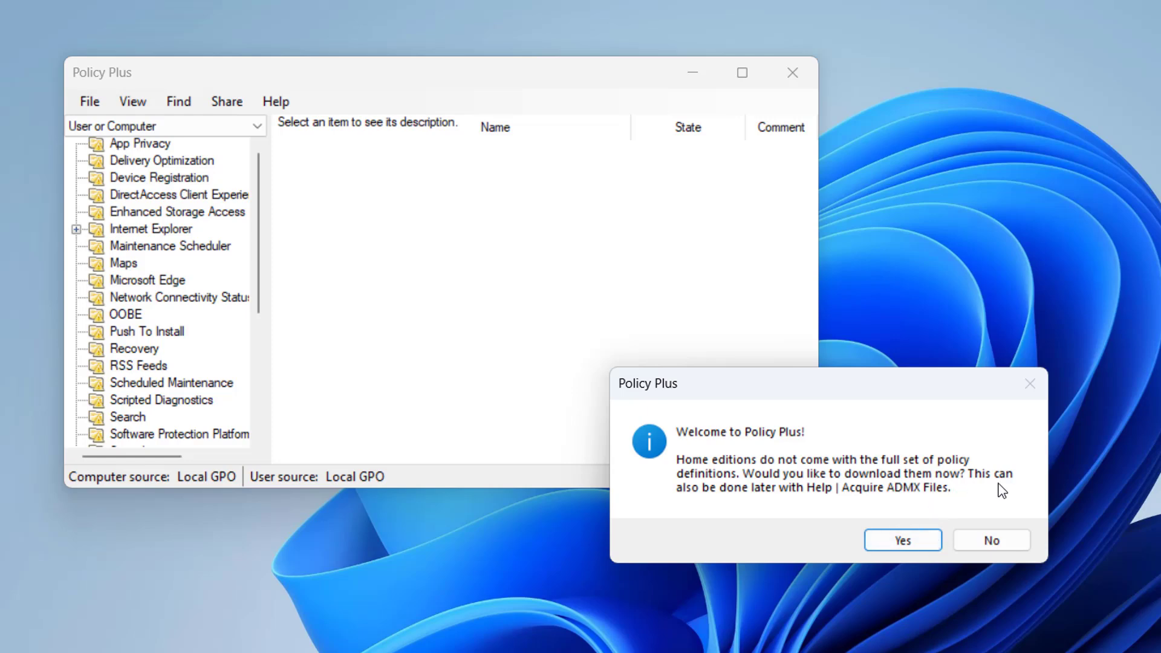
left_click(894, 540)
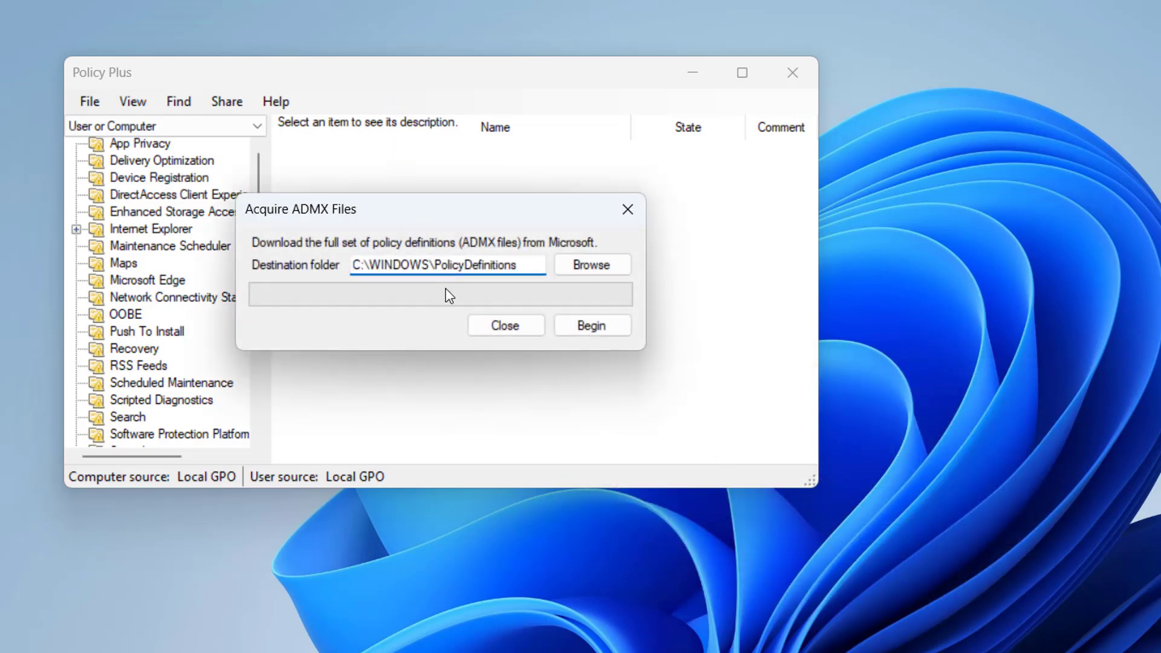
left_click(581, 330)
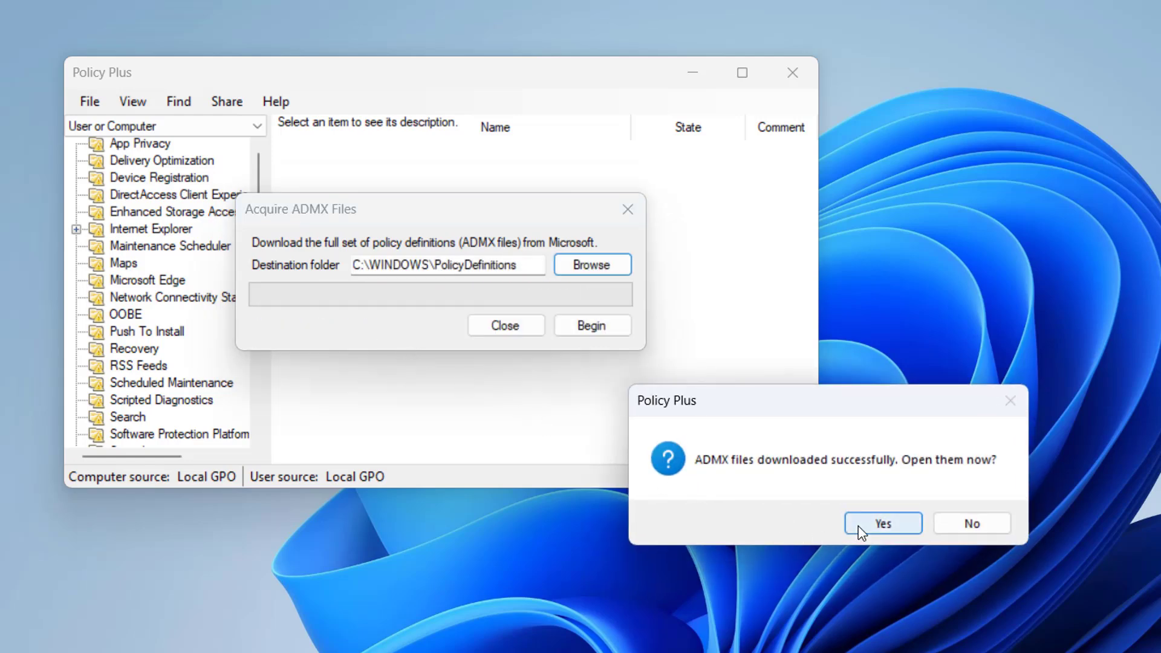
left_click(880, 522)
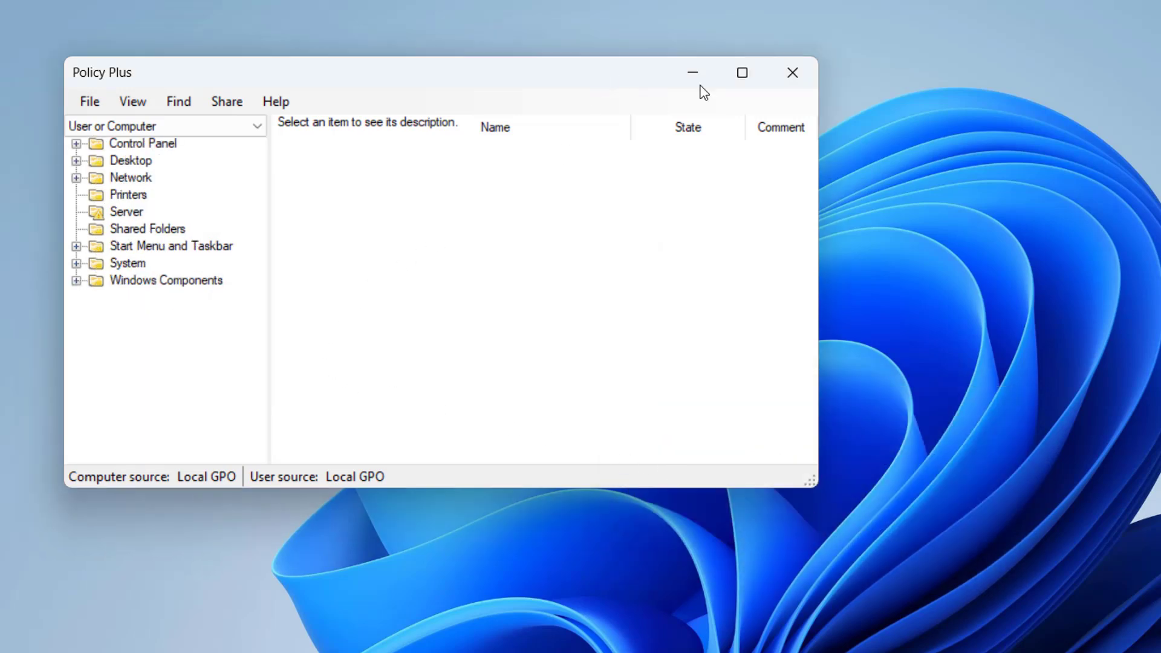
- Maximize Policy Plus and browse the Control Panel, Desktop, Network and Printers categories
left_click(742, 76)
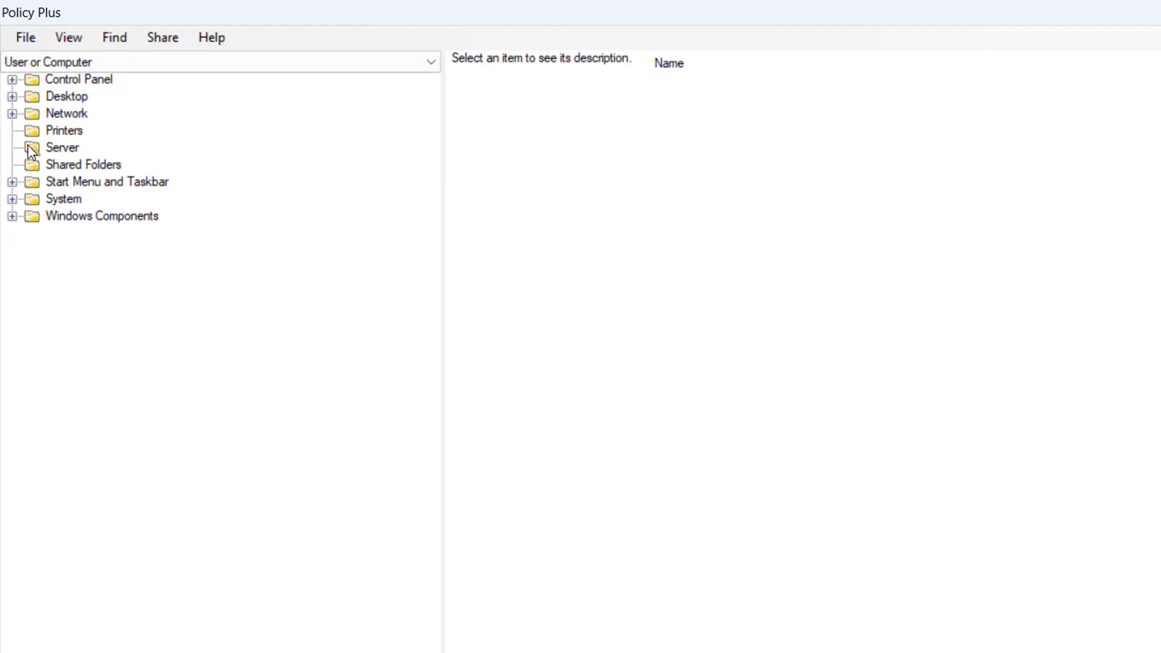
left_click(77, 83)
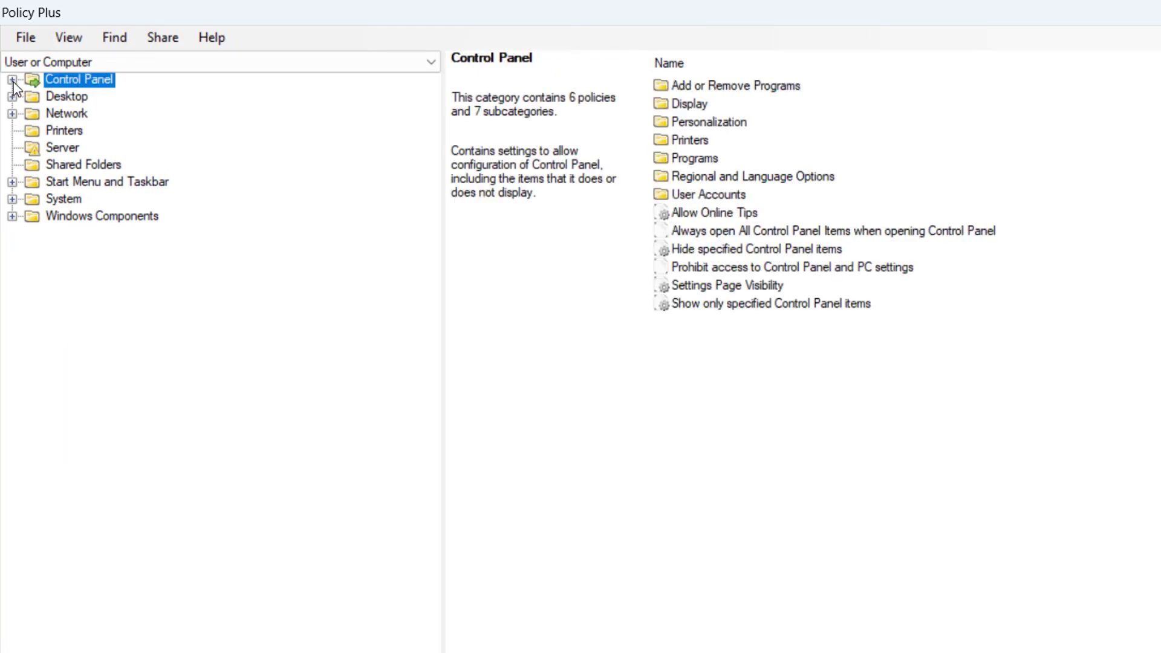
left_click(61, 98)
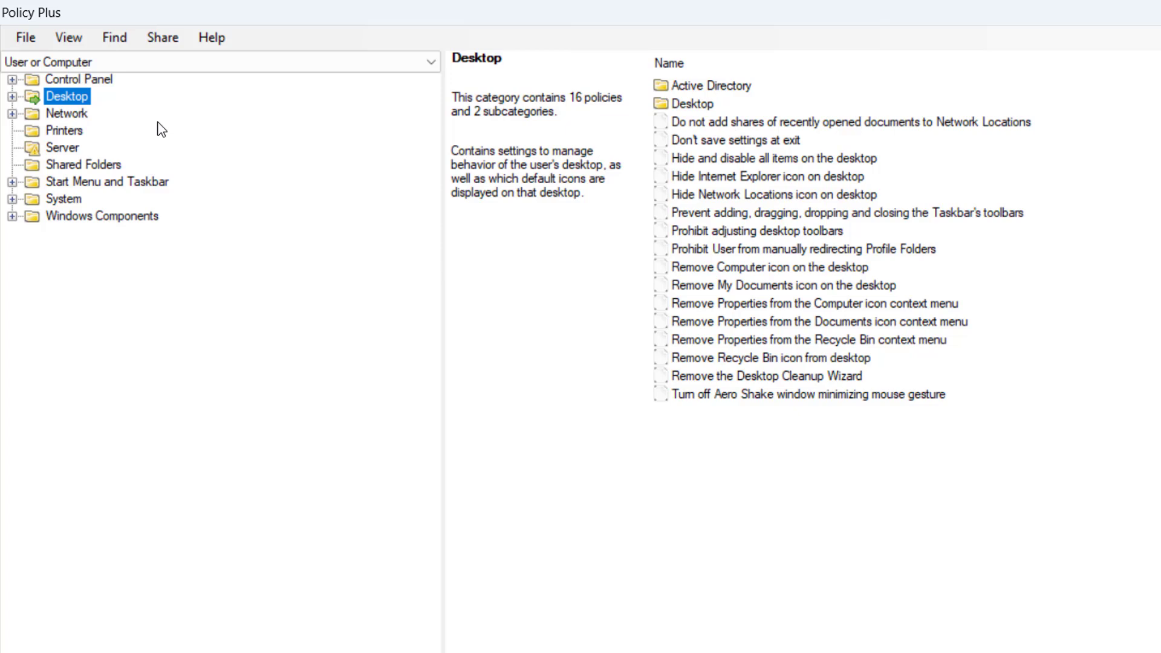
left_click(73, 116)
left_click(73, 133)
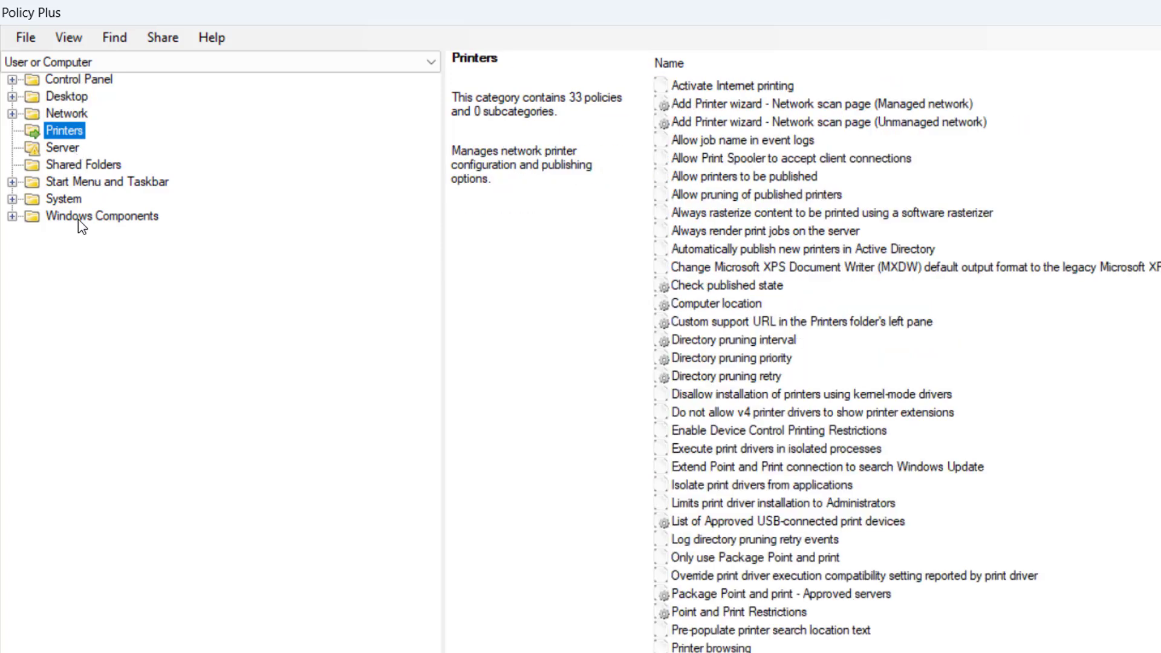
- Expand Windows Components and open its Windows Update category with 37 policies
left_click(84, 217)
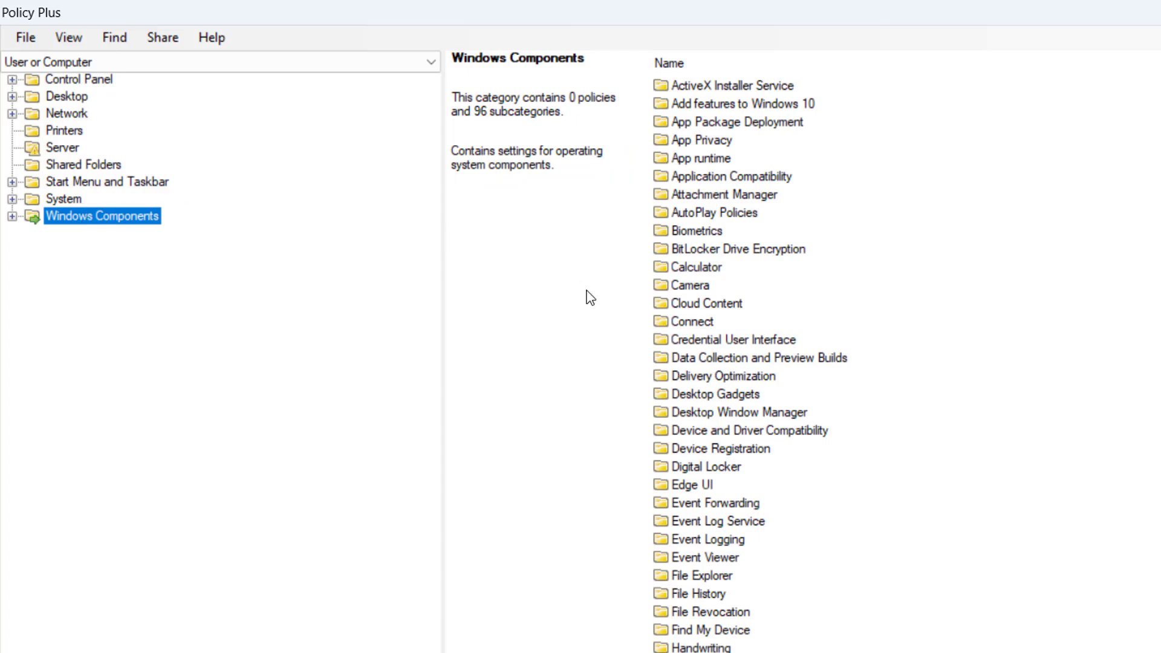
scroll(837, 518, "down", 3)
scroll(850, 611, "down", 4)
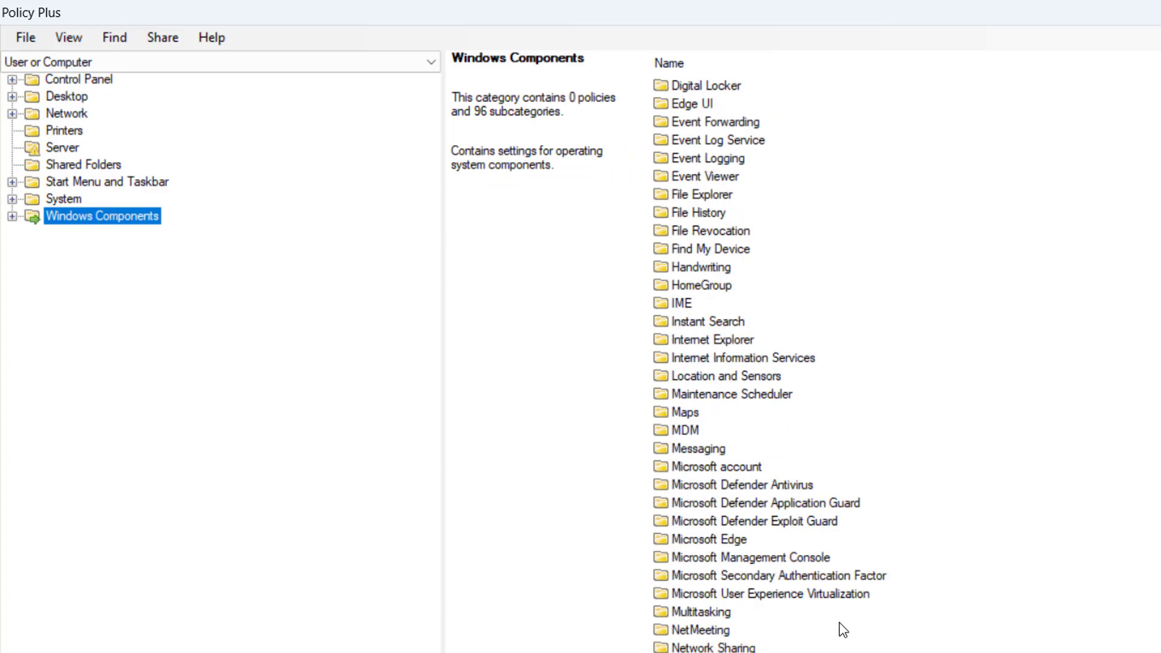
scroll(835, 612, "down", 4)
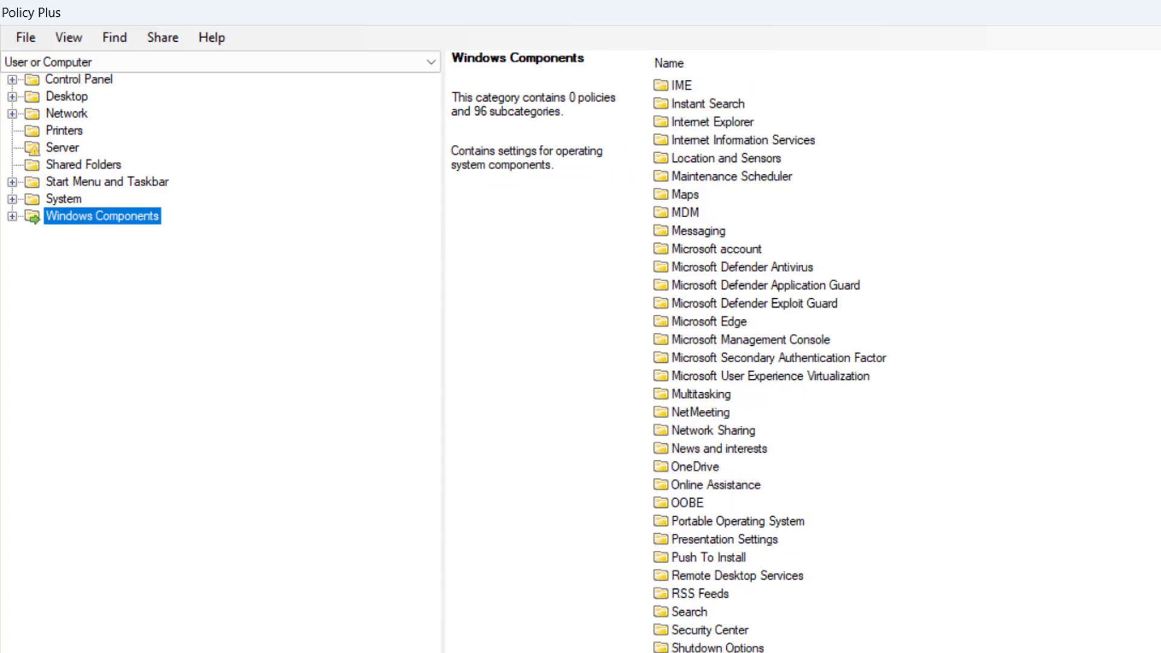
scroll(767, 646, "down", 3)
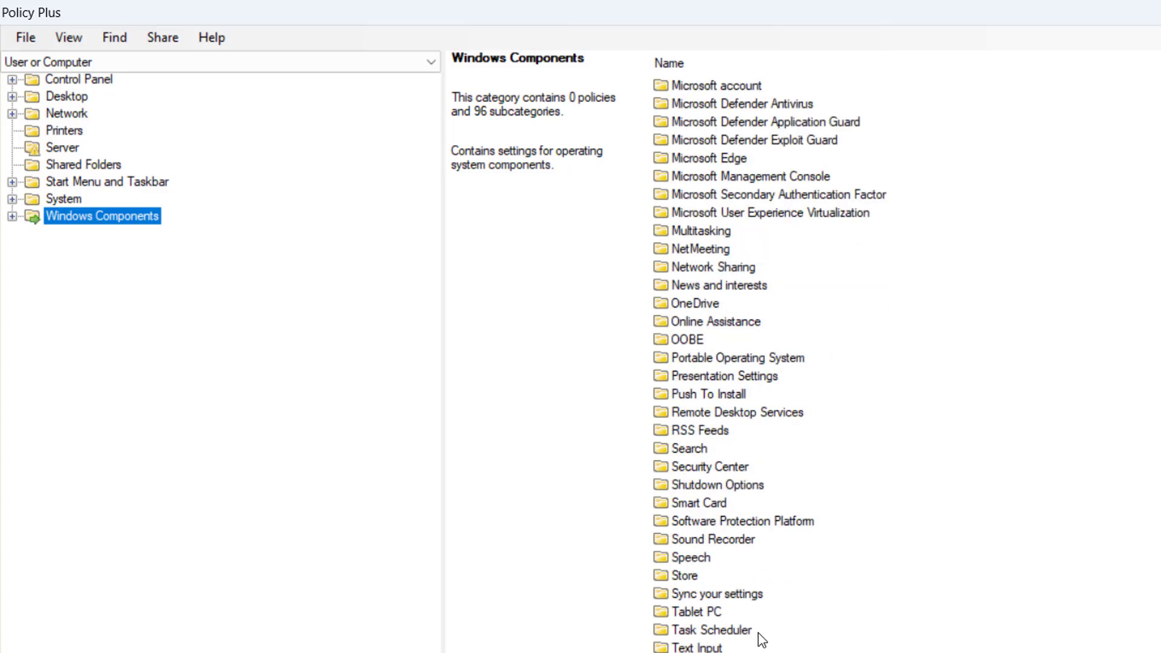
scroll(760, 636, "down", 4)
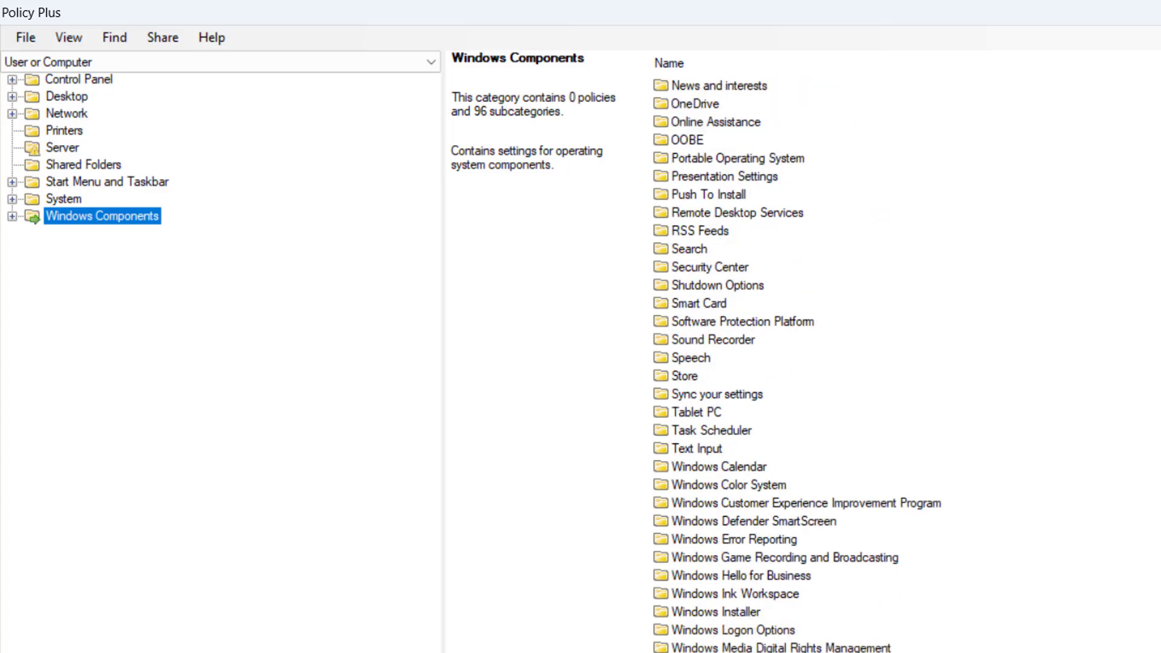
left_click(695, 650)
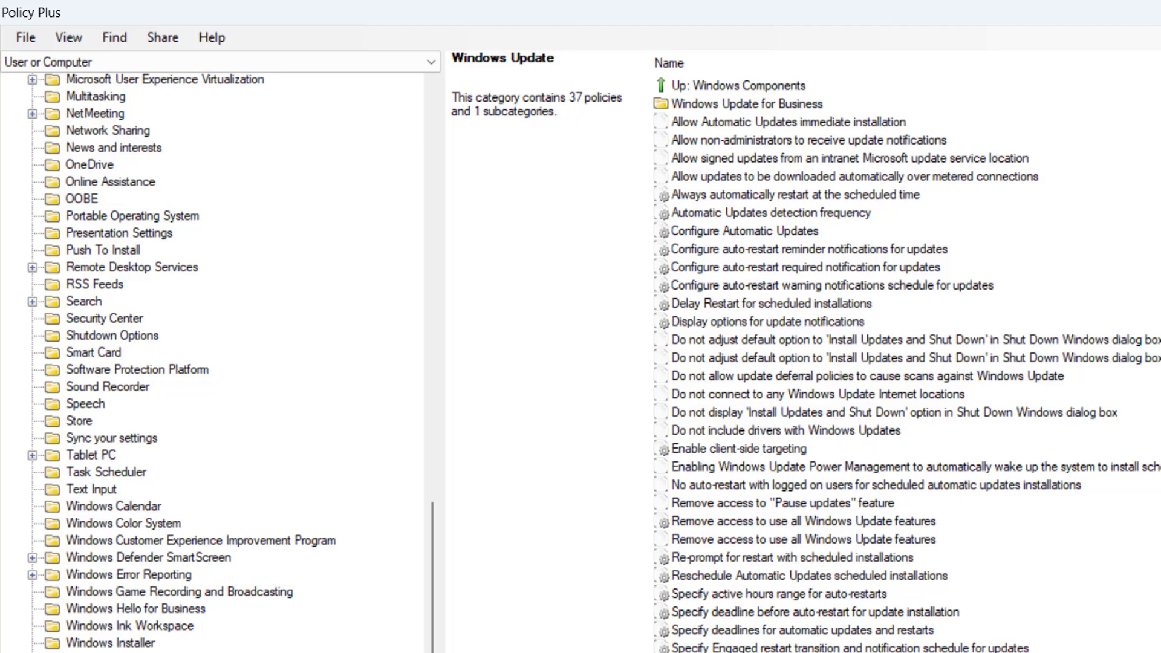
left_click(765, 122)
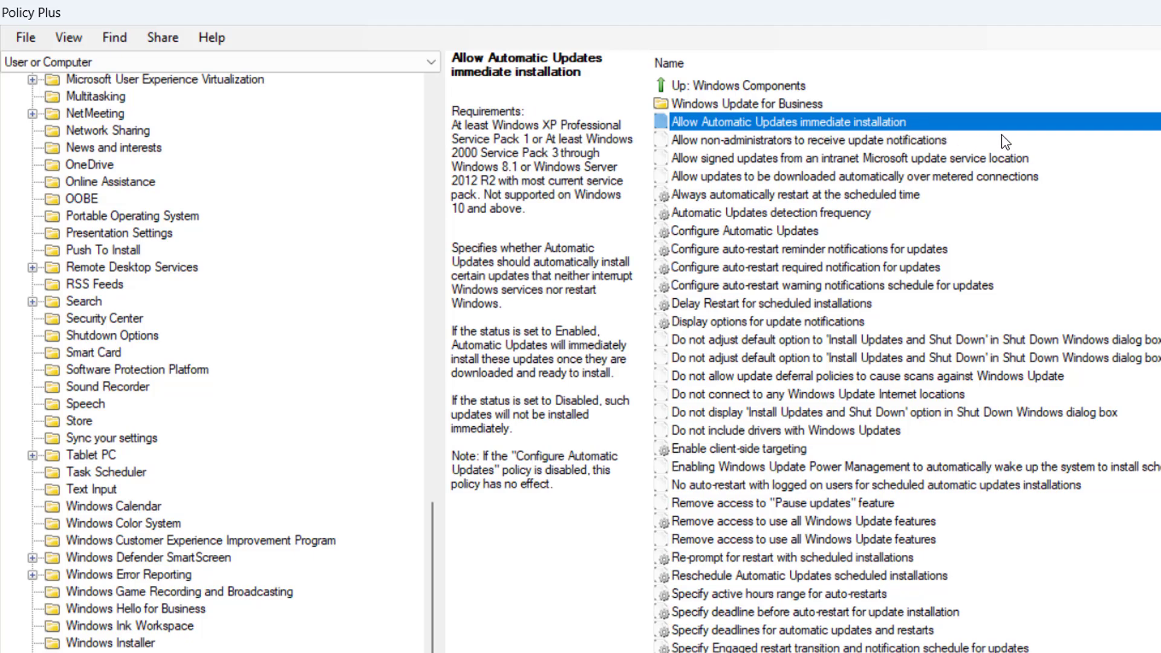
key("Return")
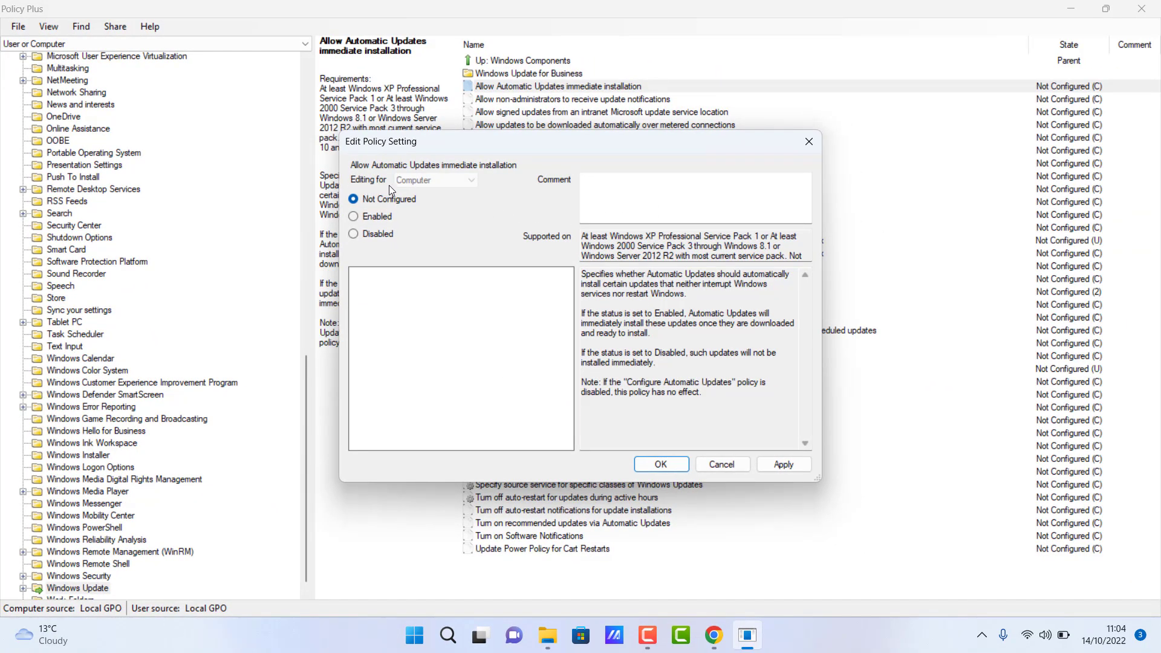
left_click(357, 218)
left_click(365, 234)
left_click(647, 465)
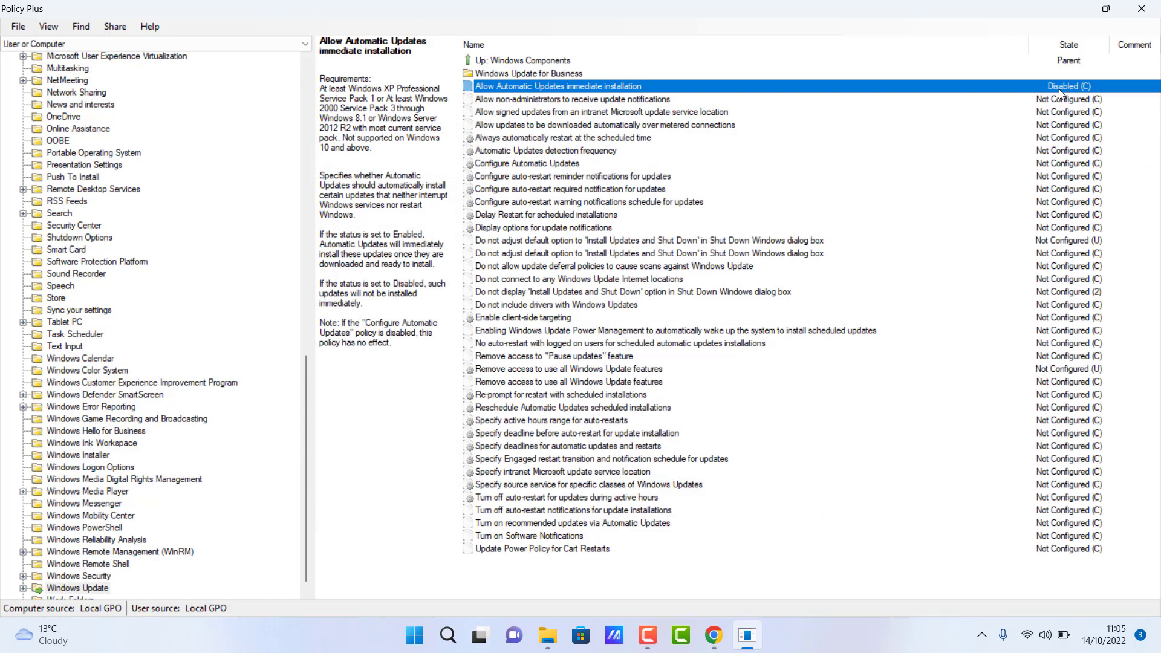
double_click(636, 88)
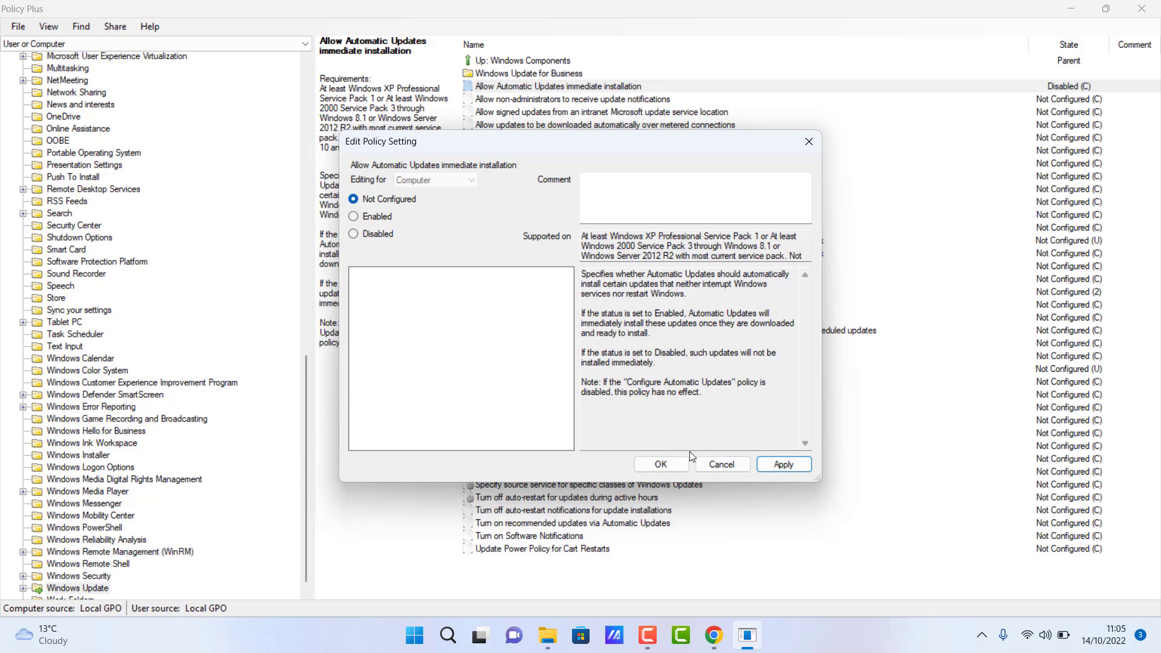
left_click(661, 464)
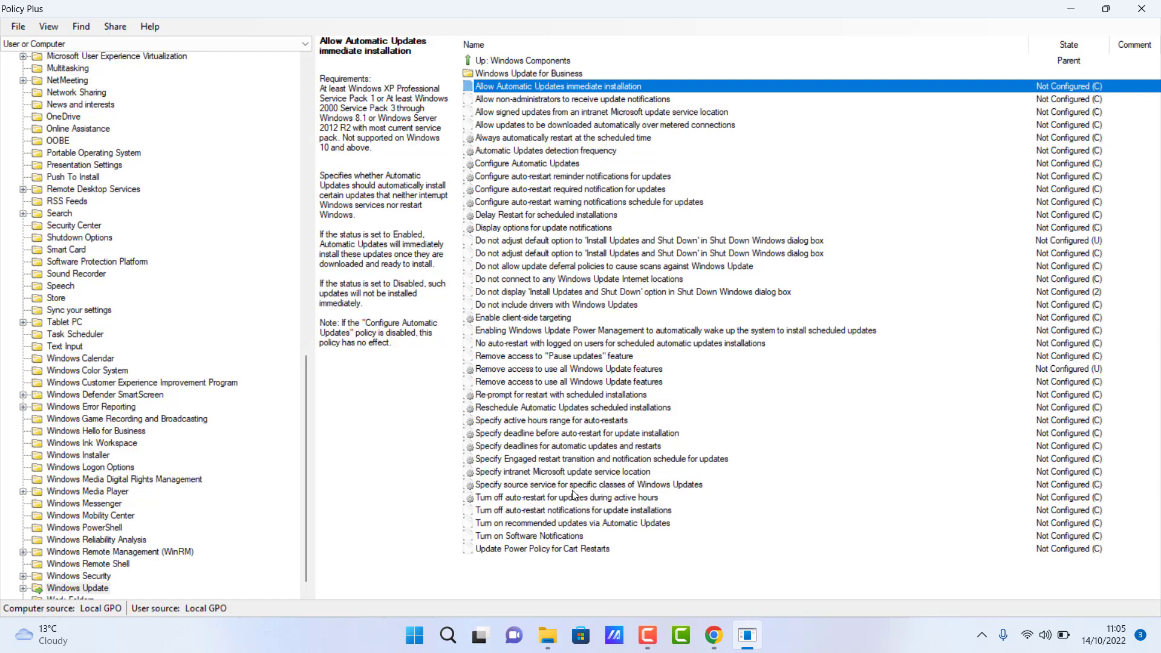
- Open 'Specify active hours range for auto-restarts', try Enabled, then cancel, leaving it Not Configured
left_click(536, 357)
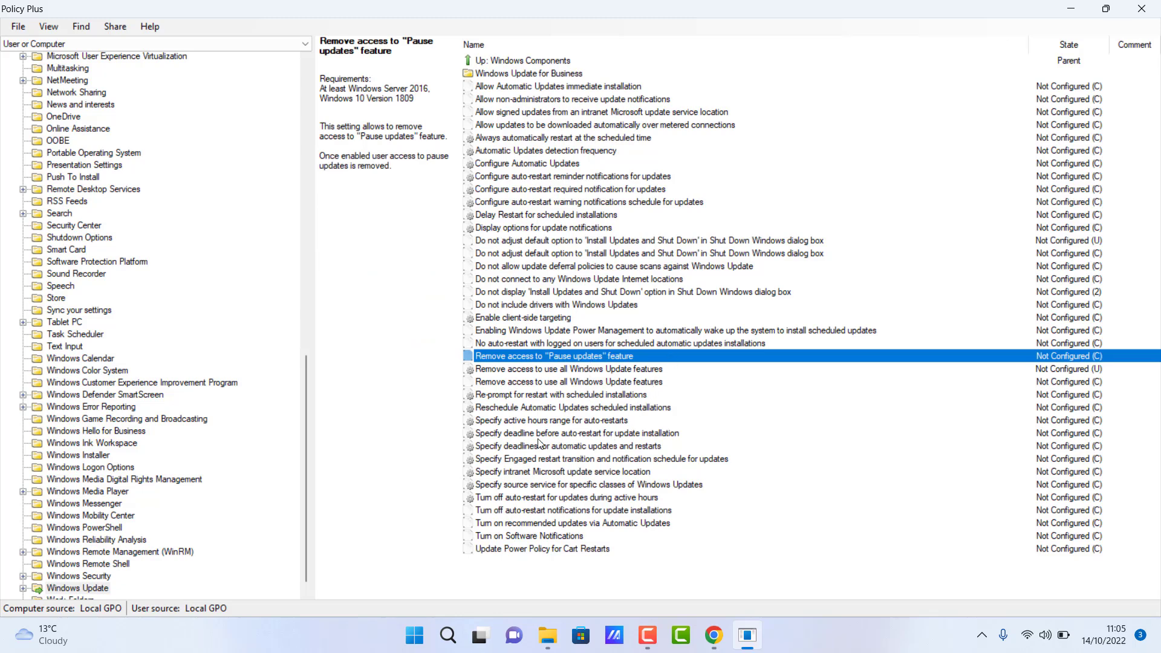
left_click(587, 423)
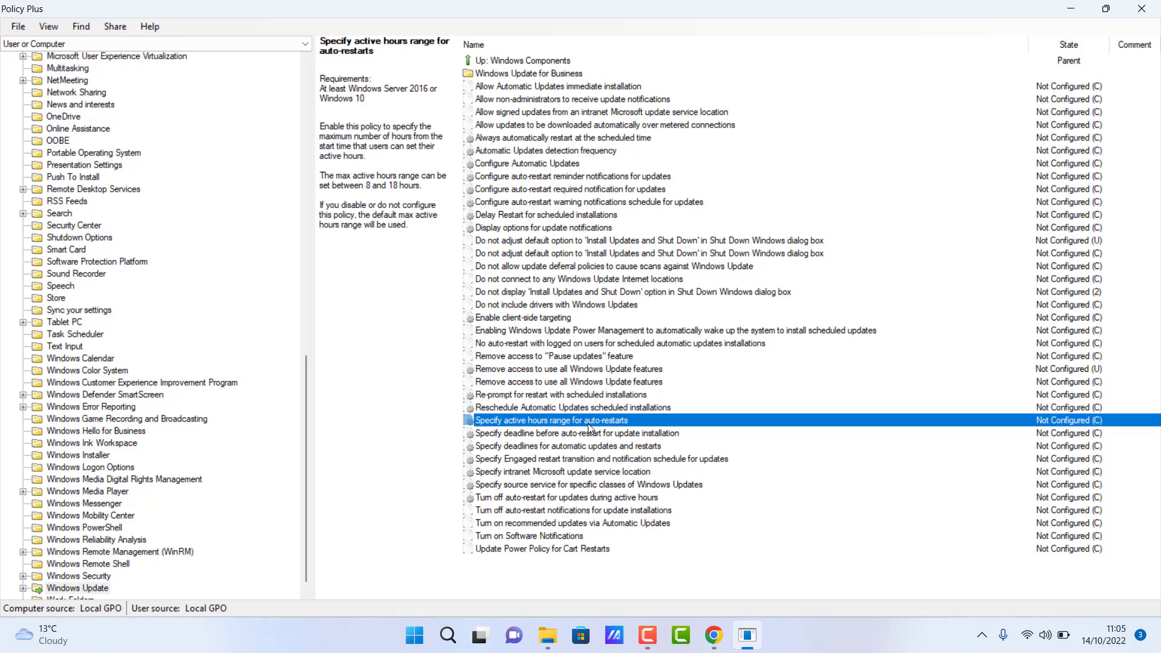
double_click(588, 424)
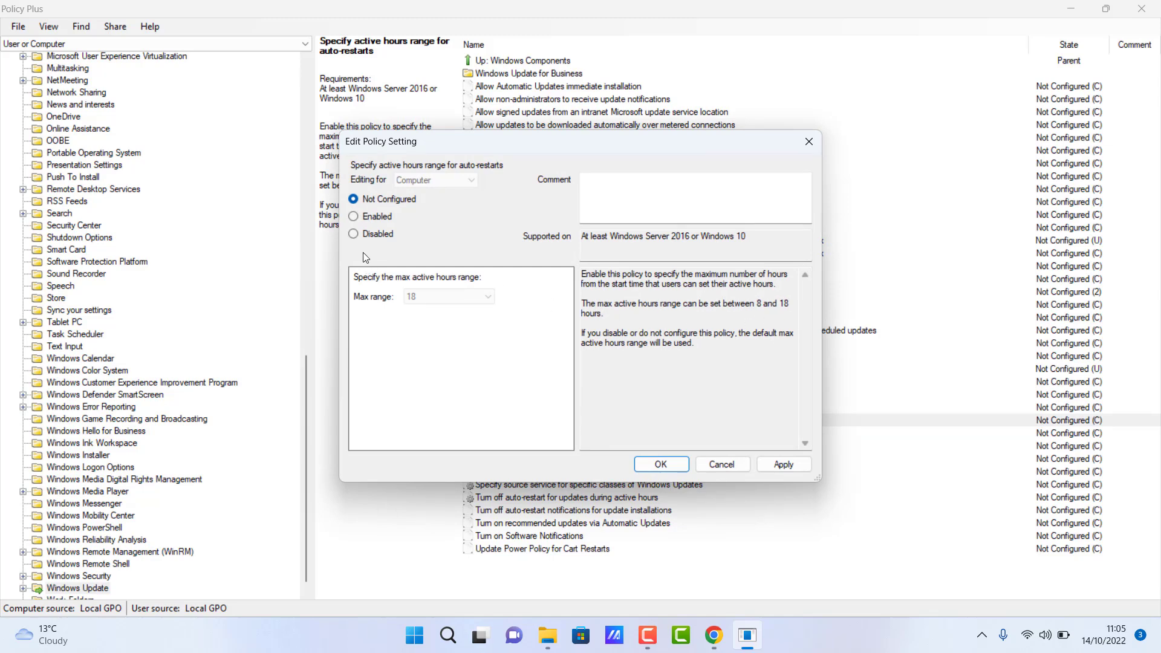
left_click(364, 216)
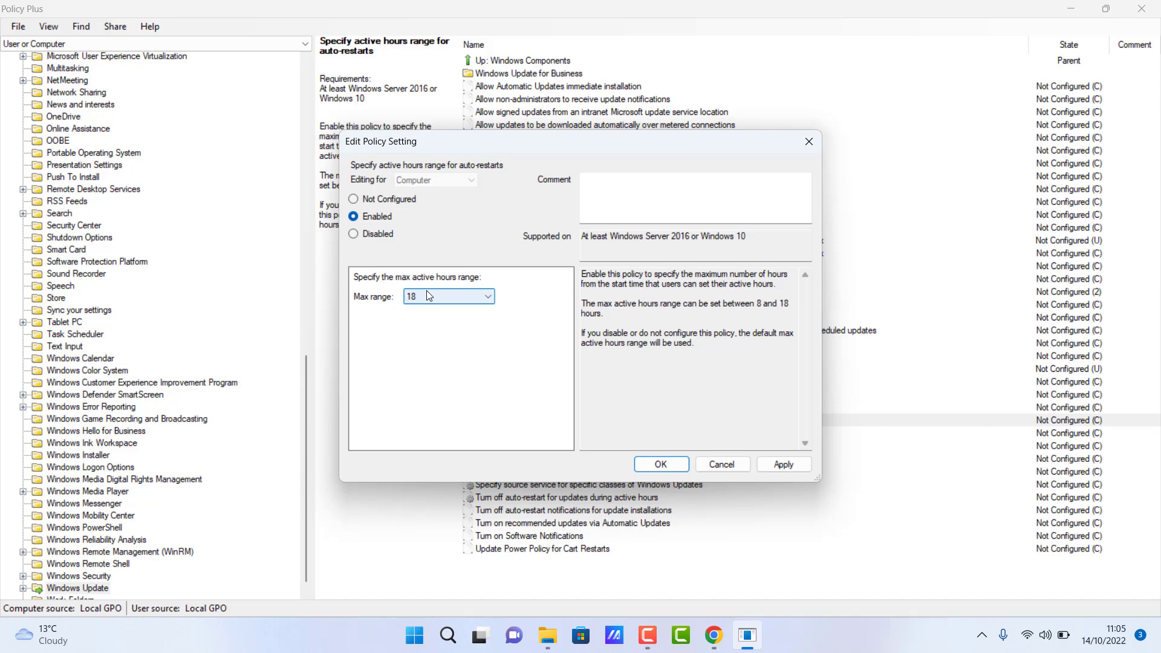
left_click(723, 465)
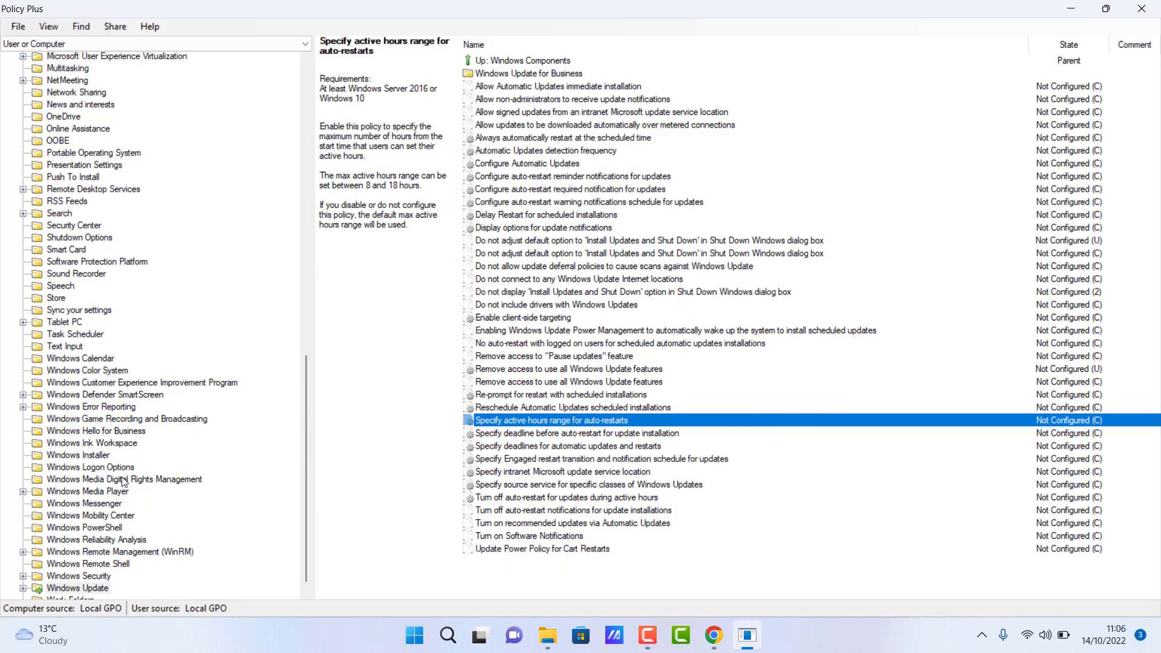
- Browse the Windows Security, Virus and threat protection, Security Center and OneDrive policy categories
scroll(123, 482, "down", 1)
left_click(111, 566)
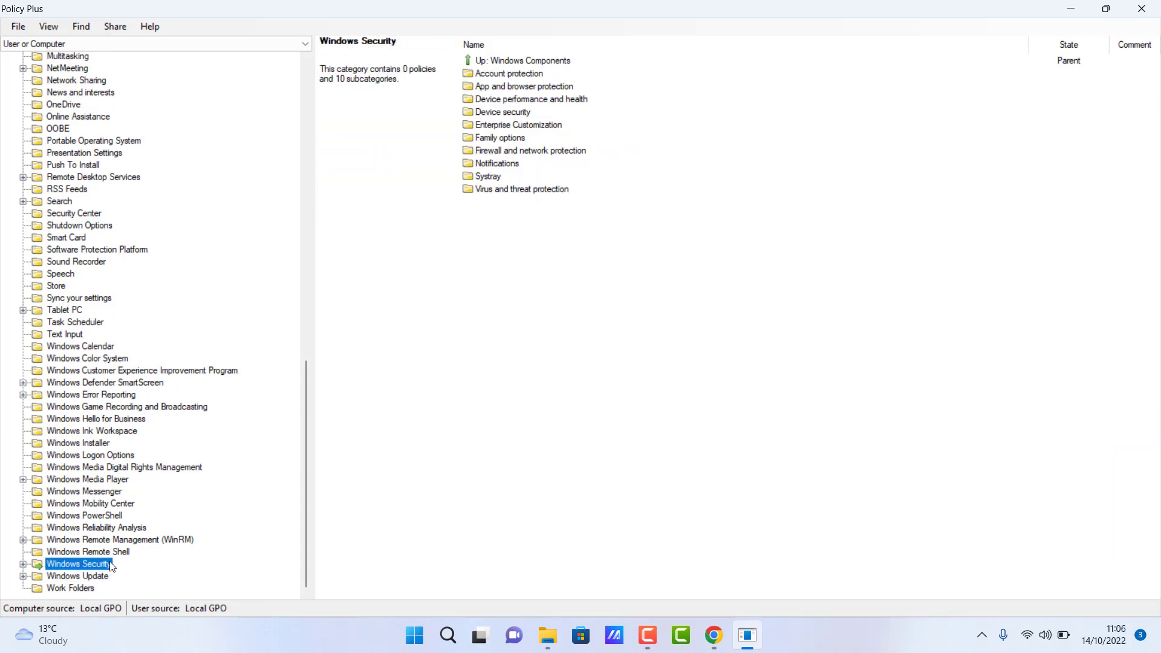
left_click(517, 201)
double_click(523, 194)
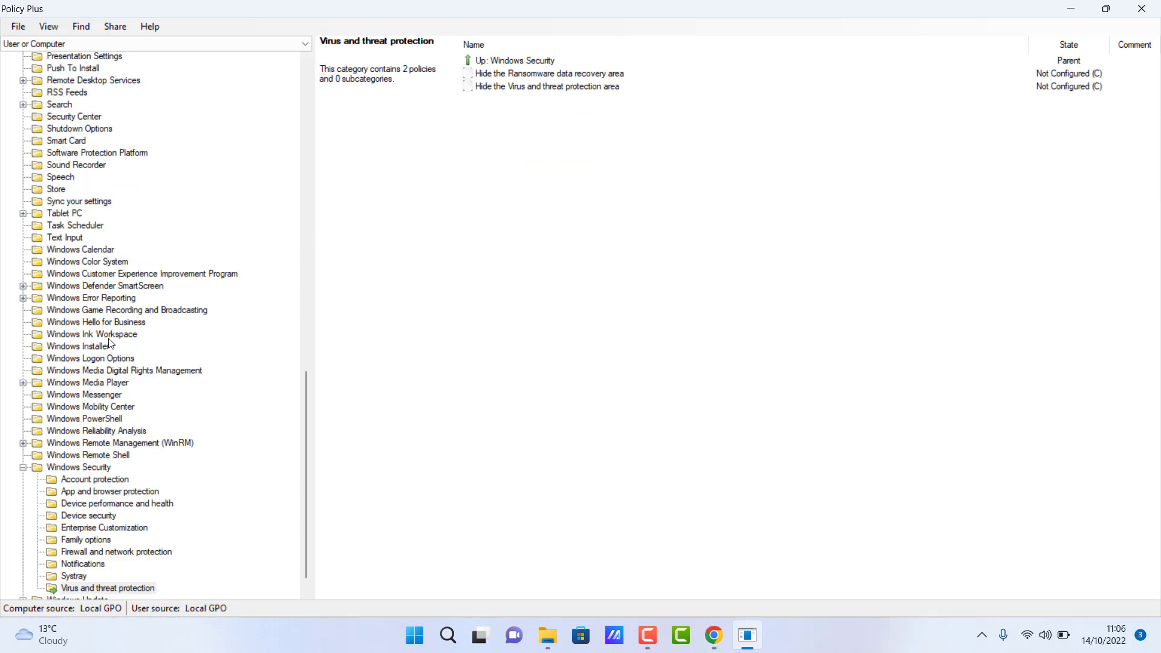
scroll(110, 336, "up", 2)
scroll(110, 336, "up", 1)
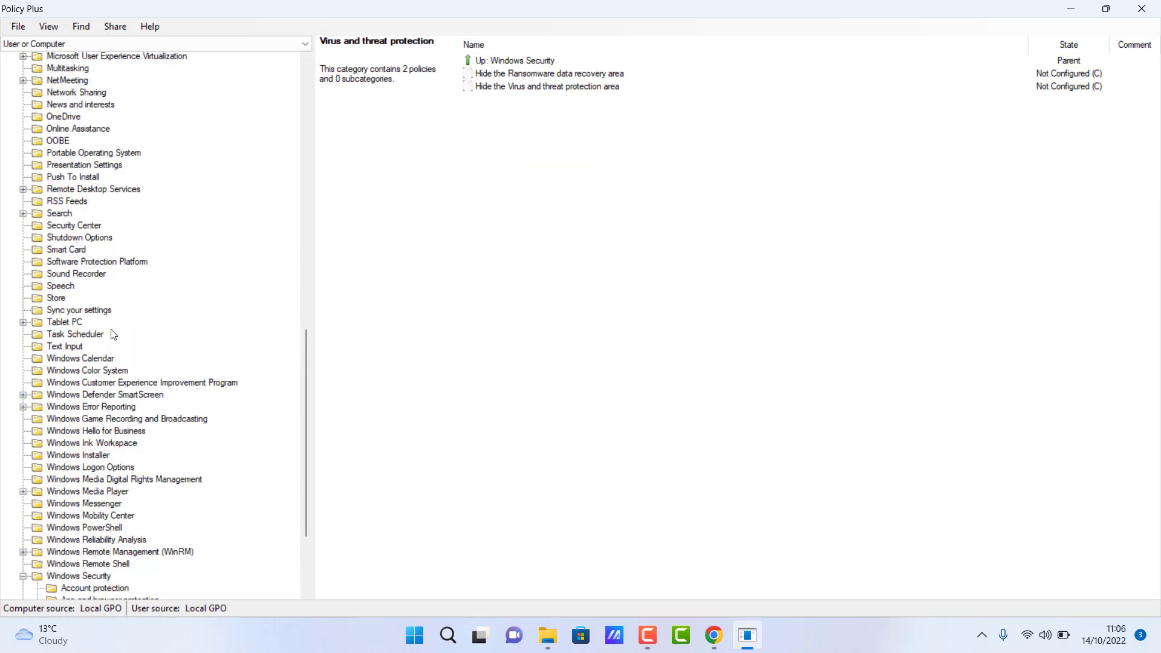
left_click(90, 227)
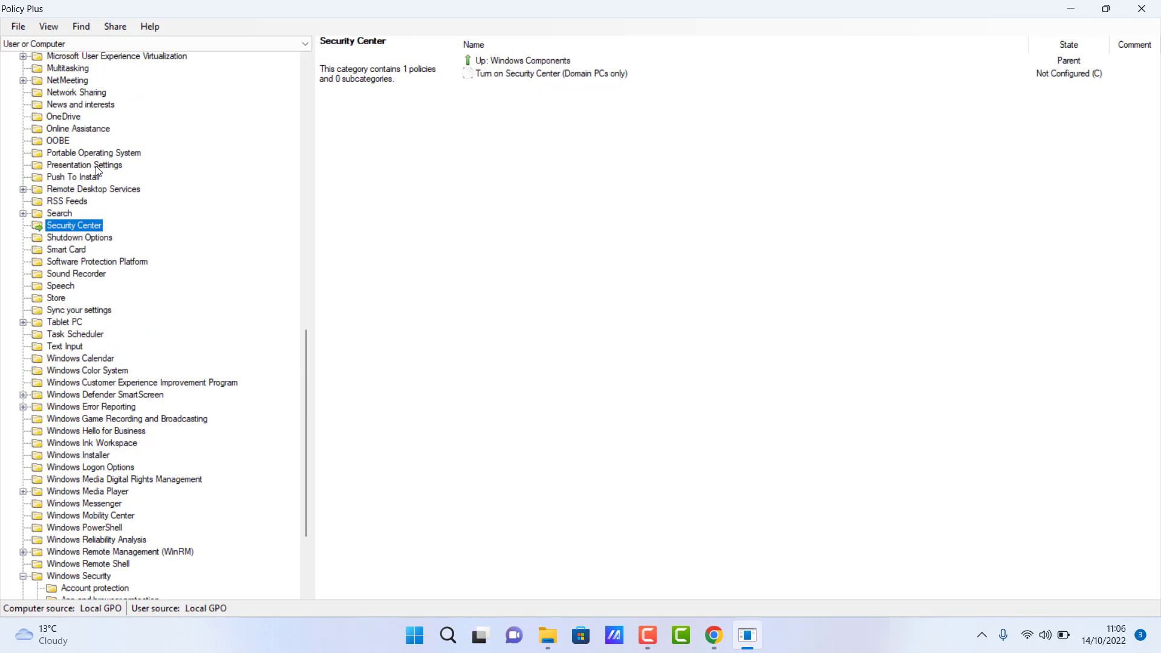
scroll(90, 143, "up", 2)
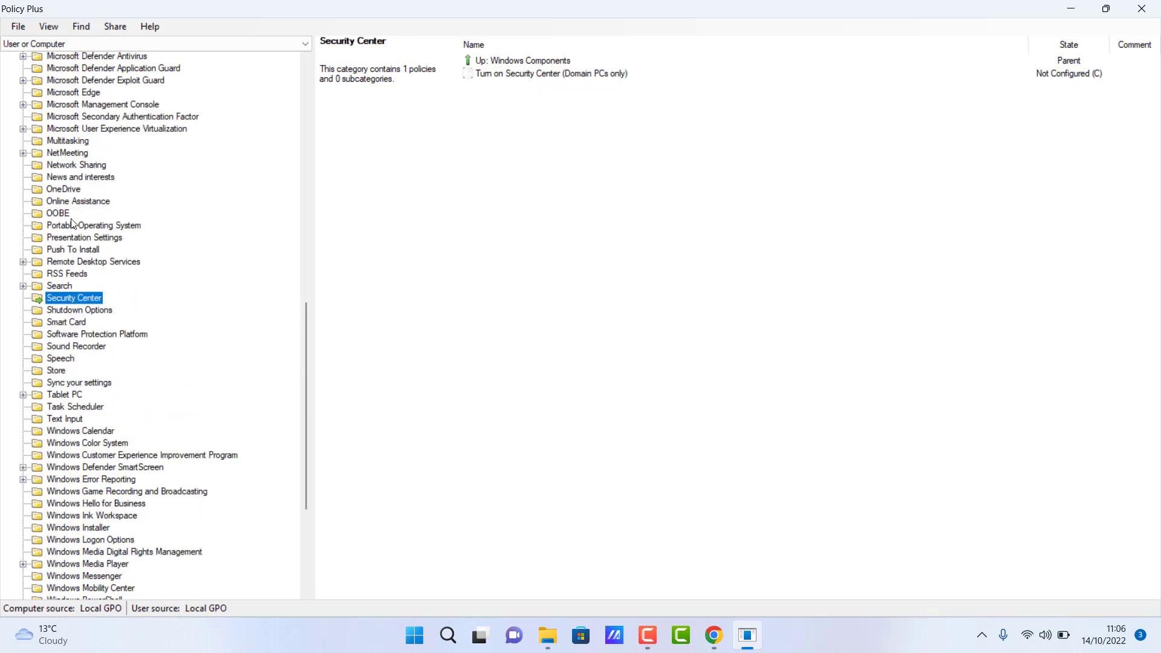
left_click(80, 191)
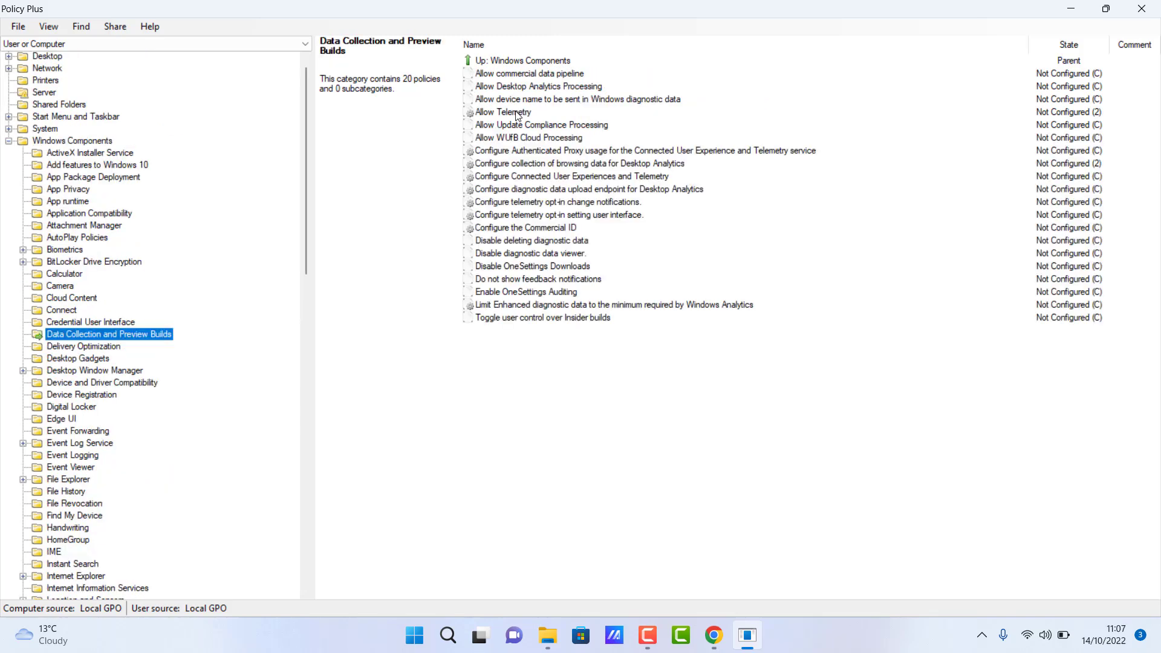
- Enable Allow Telemetry for Computer at '0 - Security [Enterprise Only]', then apply and confirm
left_click(513, 112)
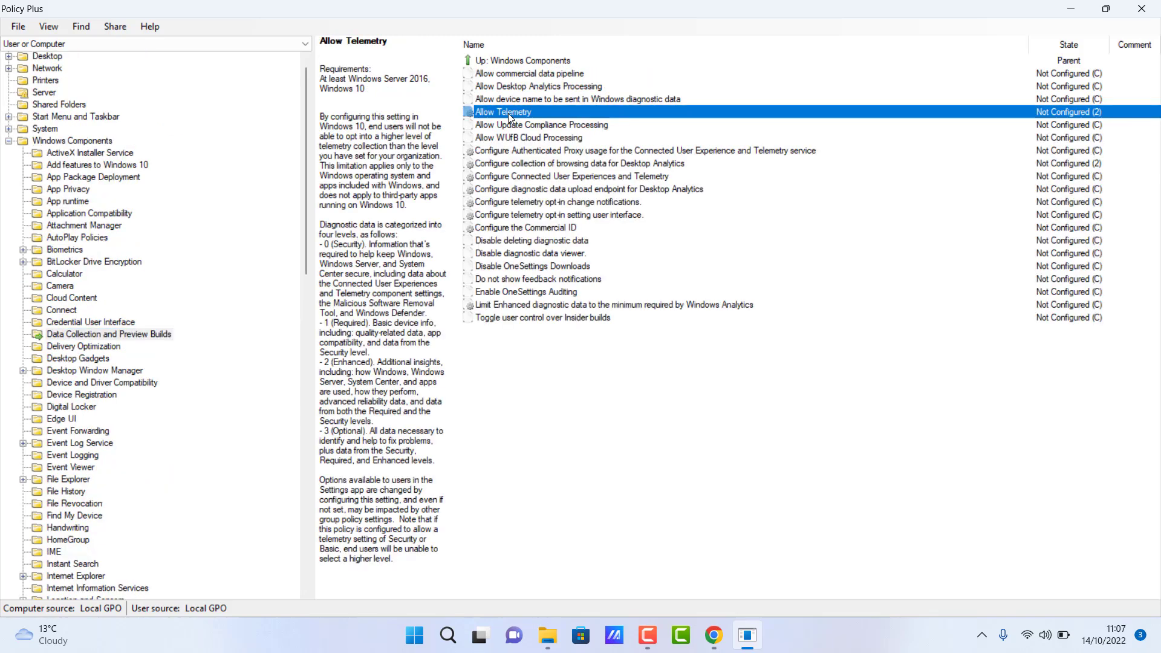
double_click(545, 115)
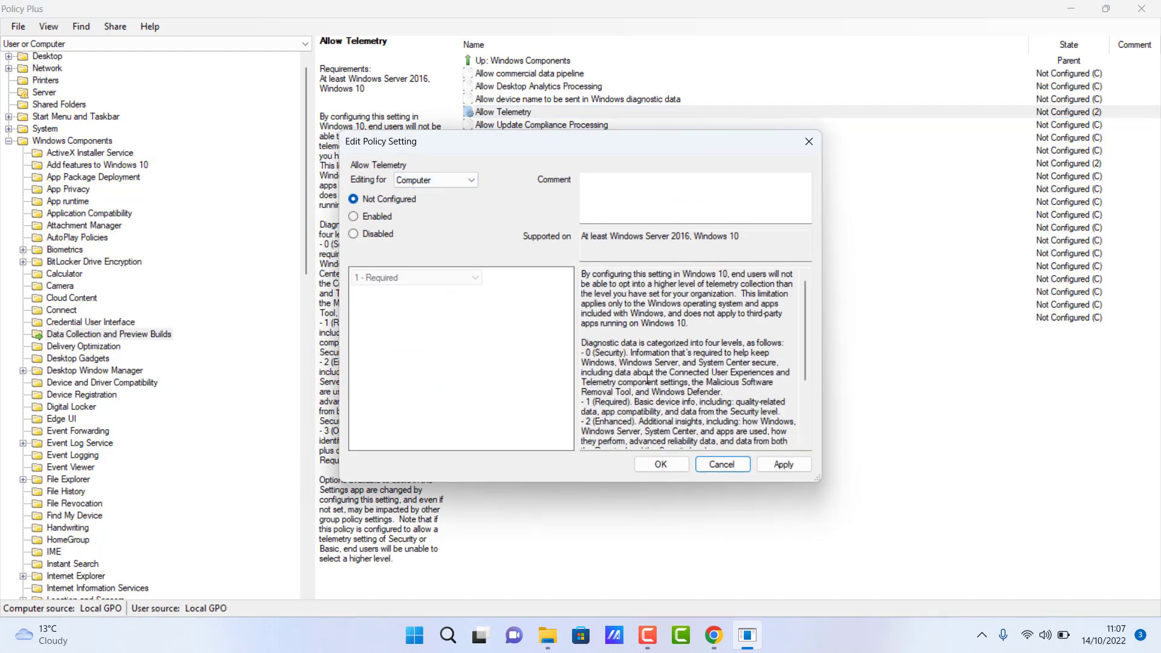
scroll(647, 379, "down", 2)
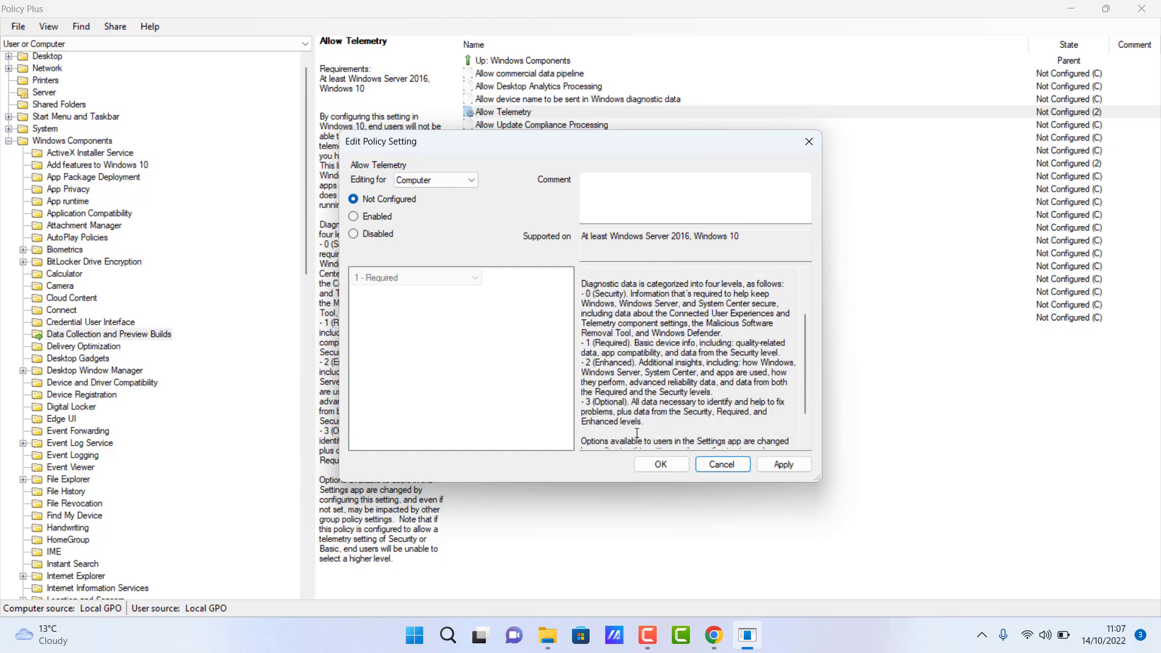
scroll(637, 433, "down", 1)
scroll(664, 390, "up", 3)
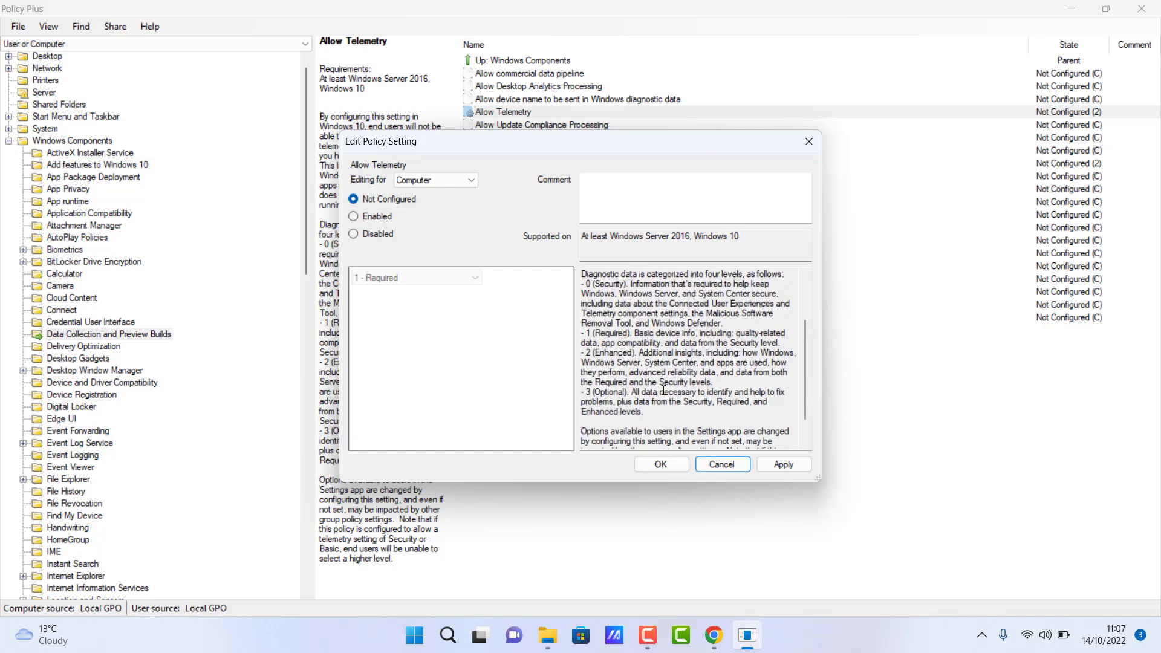
left_click(353, 217)
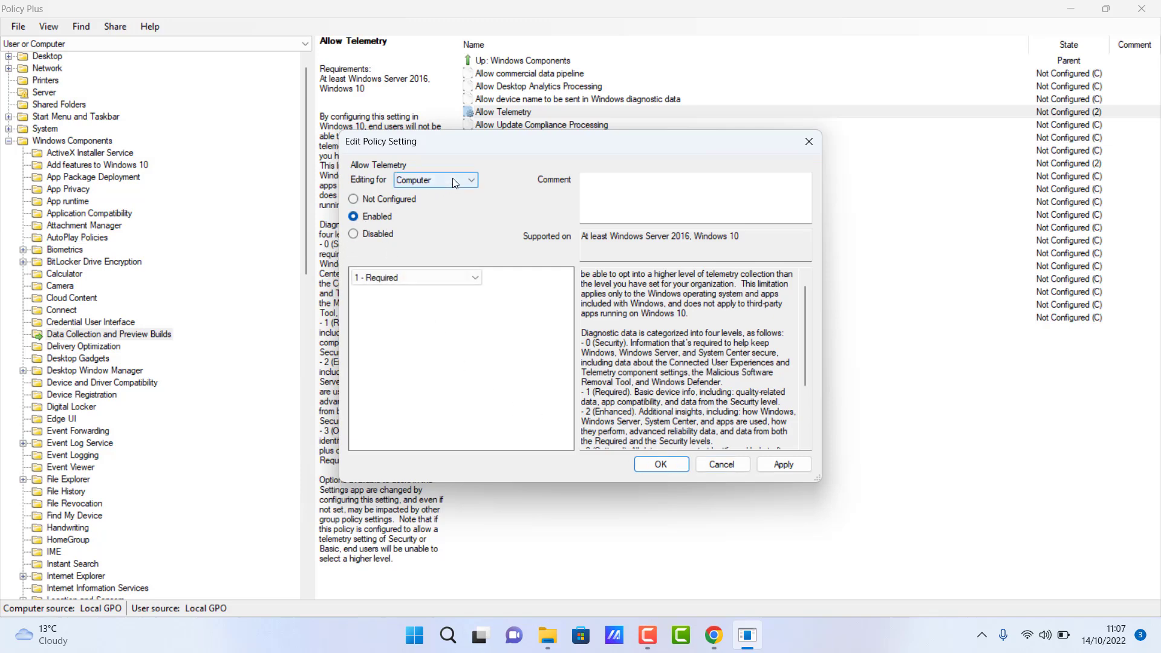
left_click(453, 179)
left_click(423, 203)
left_click(401, 276)
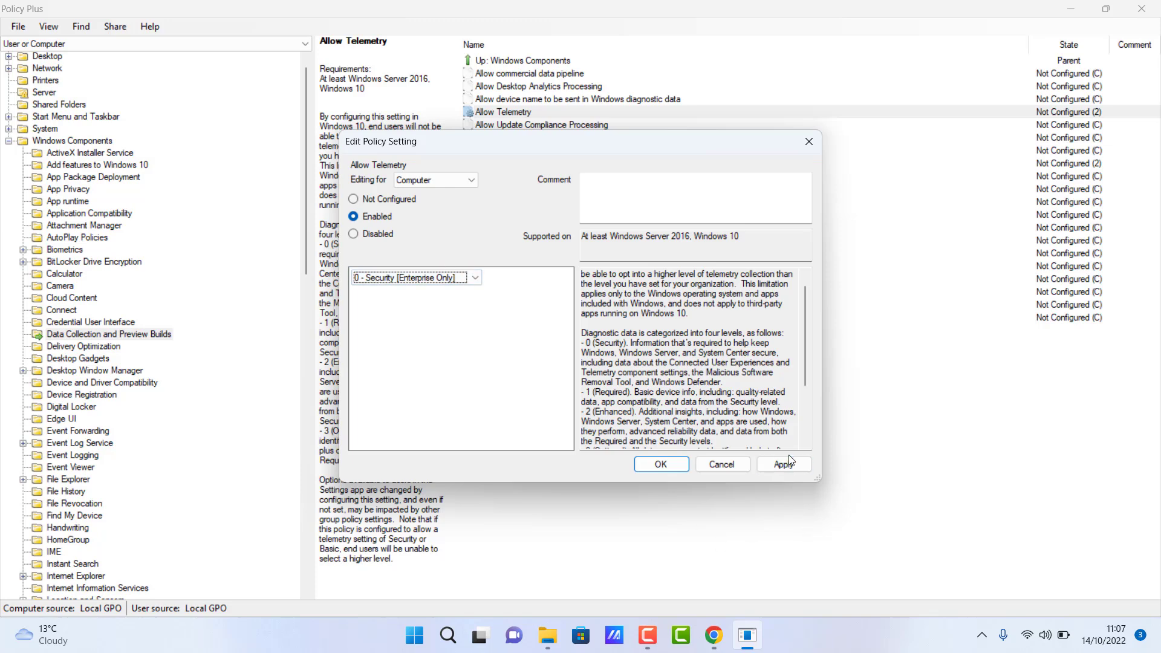
left_click(763, 467)
left_click(662, 465)
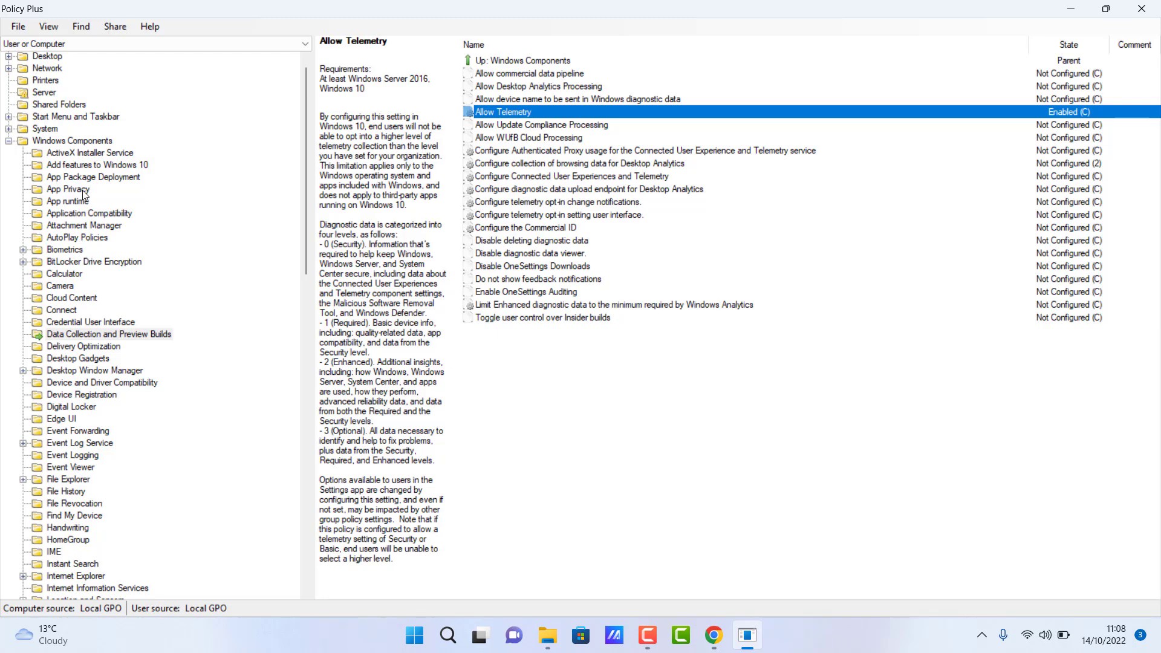
- Collapse Windows Components, view System's Remote Assistance and System Restore policies, then close Policy Plus
scroll(61, 201, "up", 1)
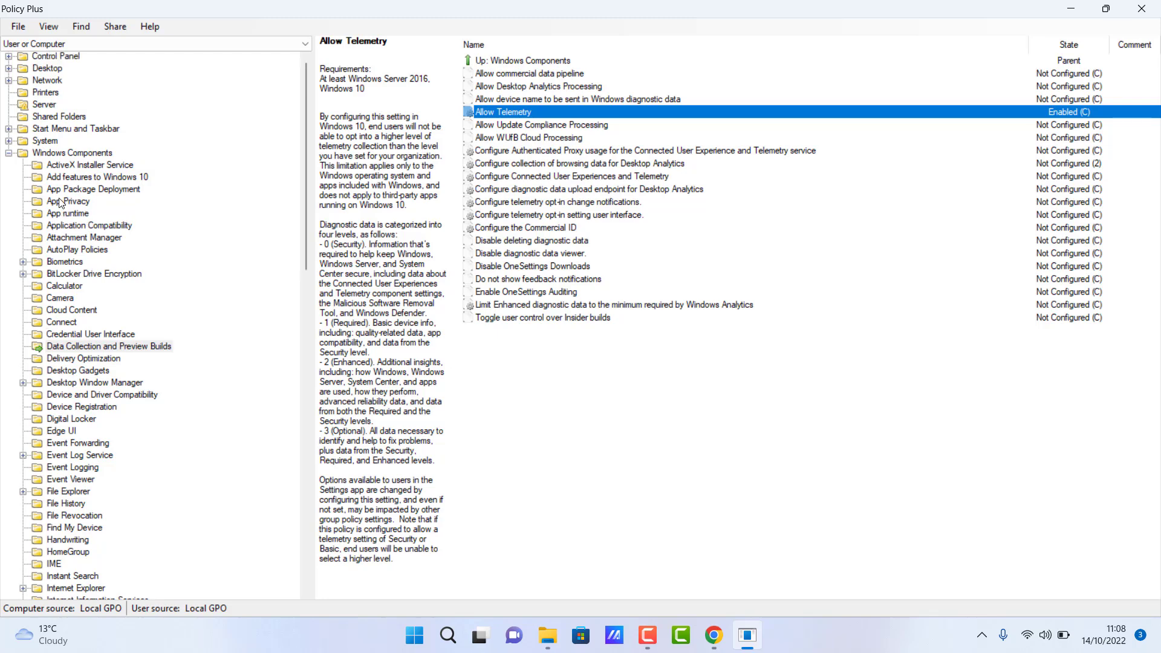
left_click(8, 153)
left_click(9, 142)
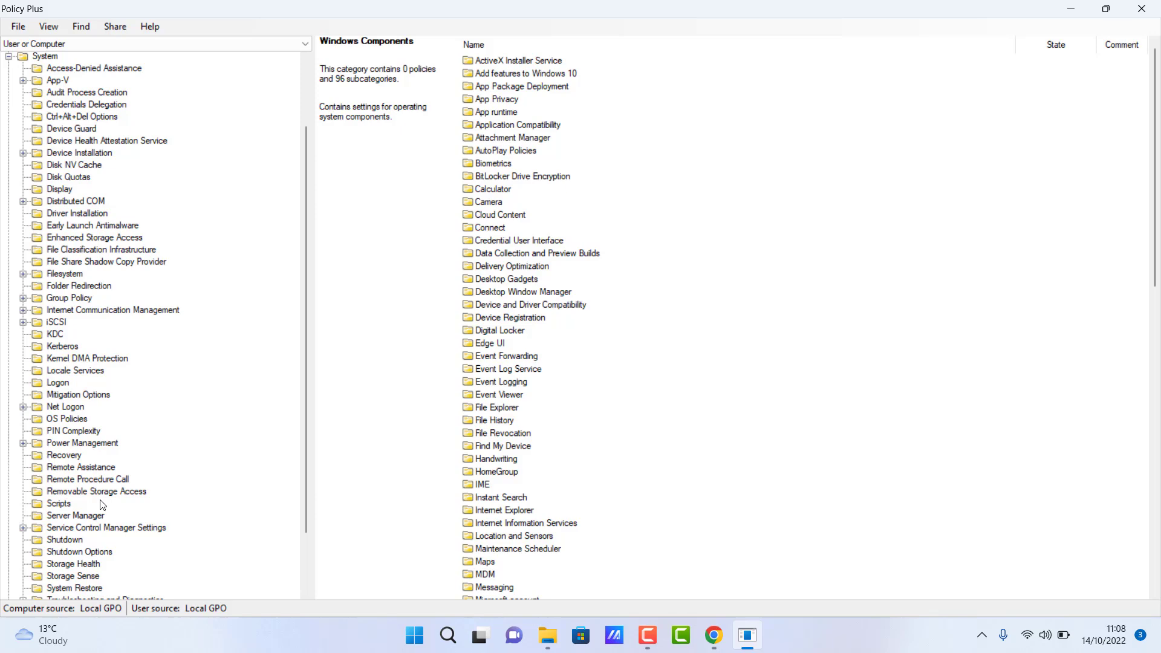
scroll(100, 502, "down", 1)
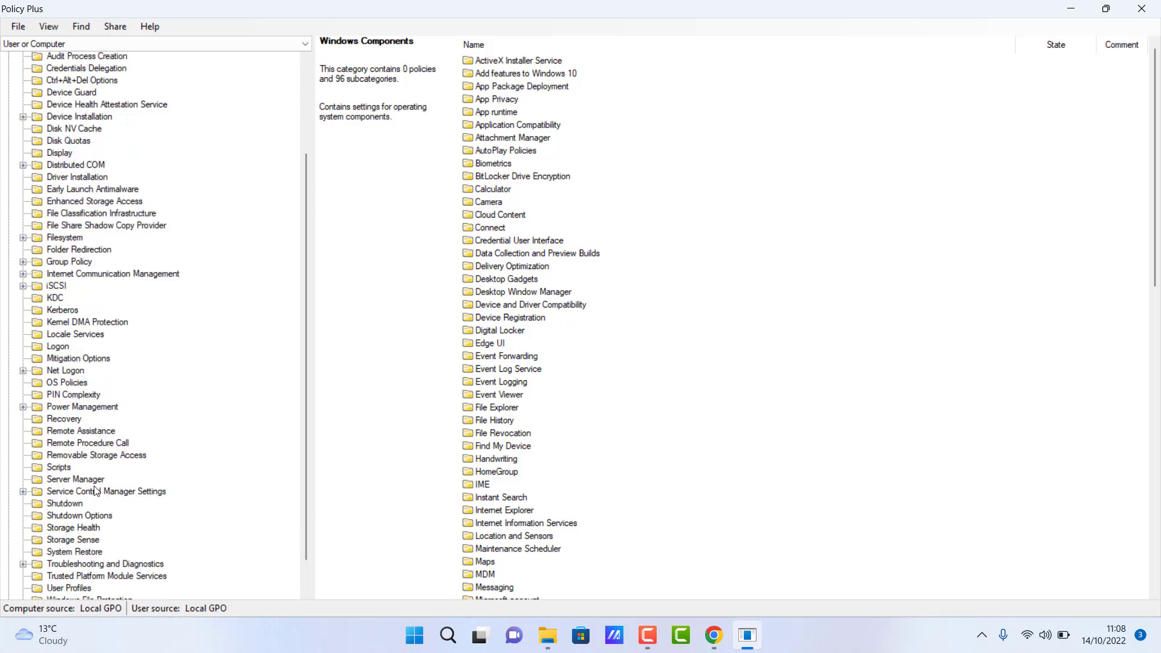
left_click(99, 433)
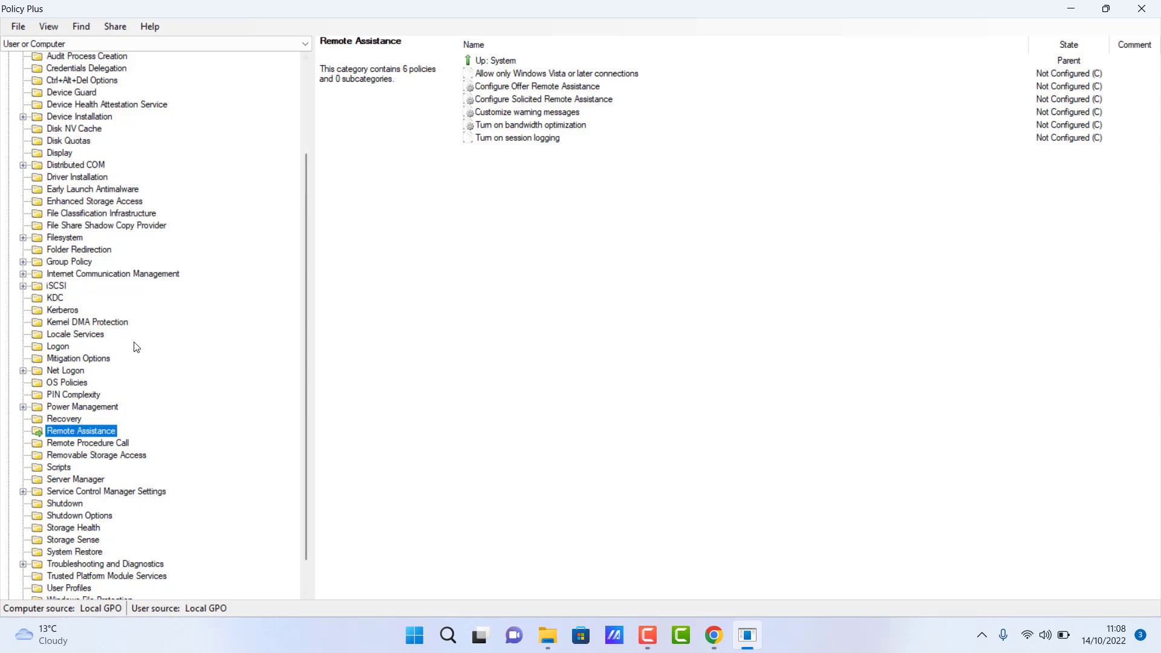
scroll(134, 356, "down", 1)
left_click(76, 516)
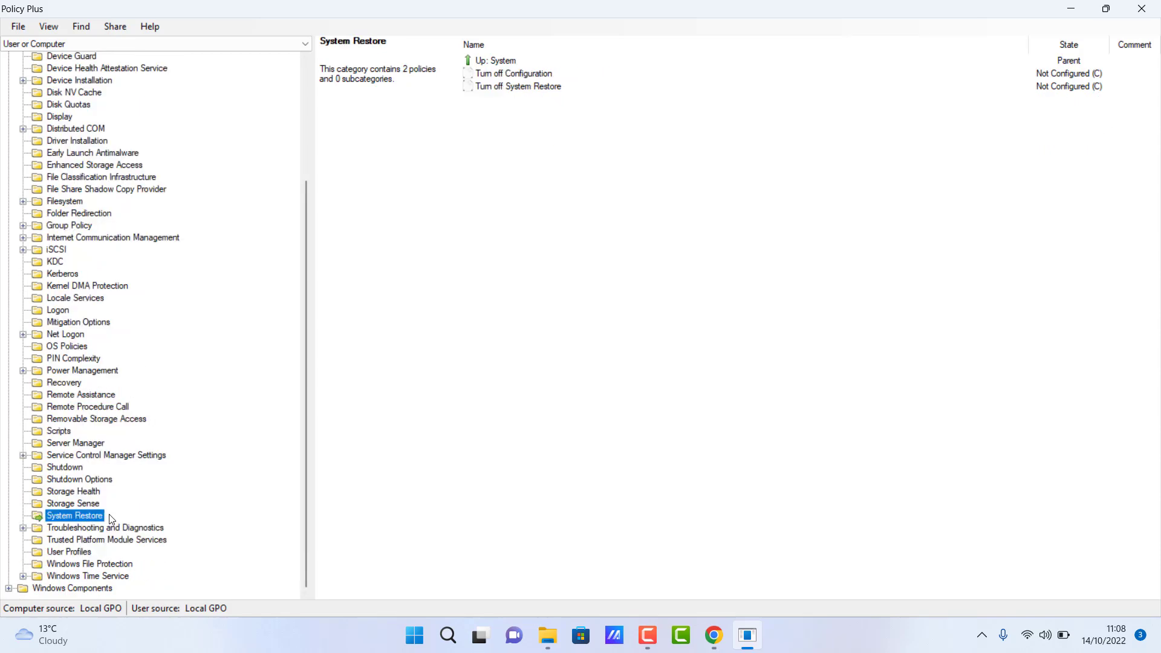
scroll(89, 275, "up", 2)
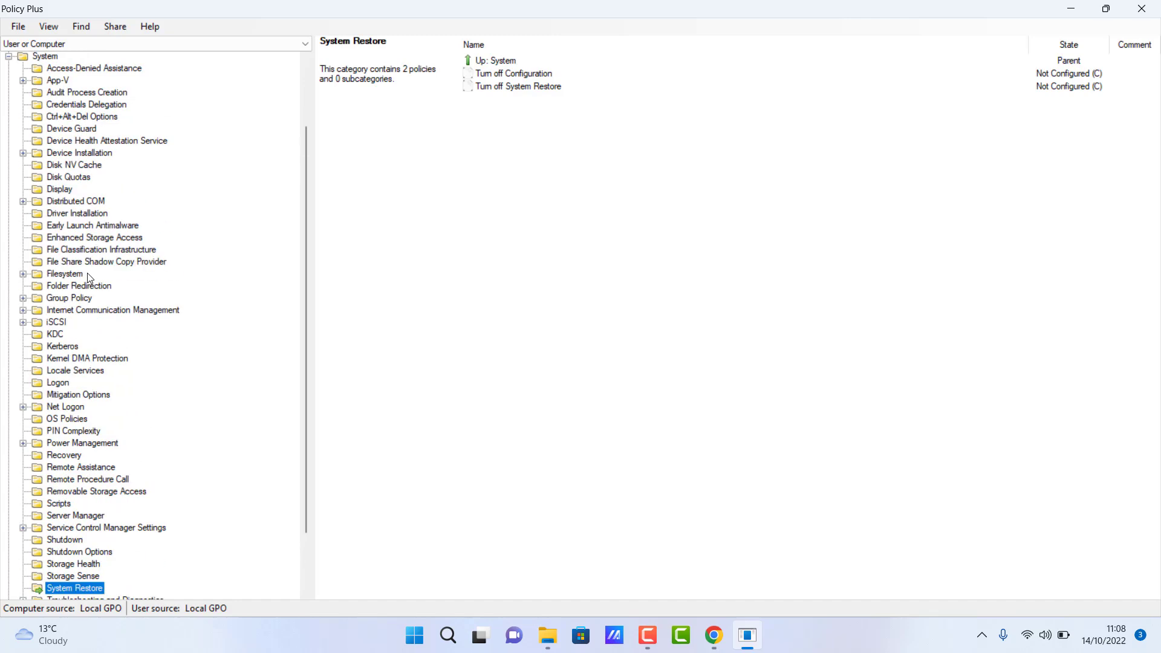
scroll(87, 273, "up", 2)
scroll(87, 274, "up", 1)
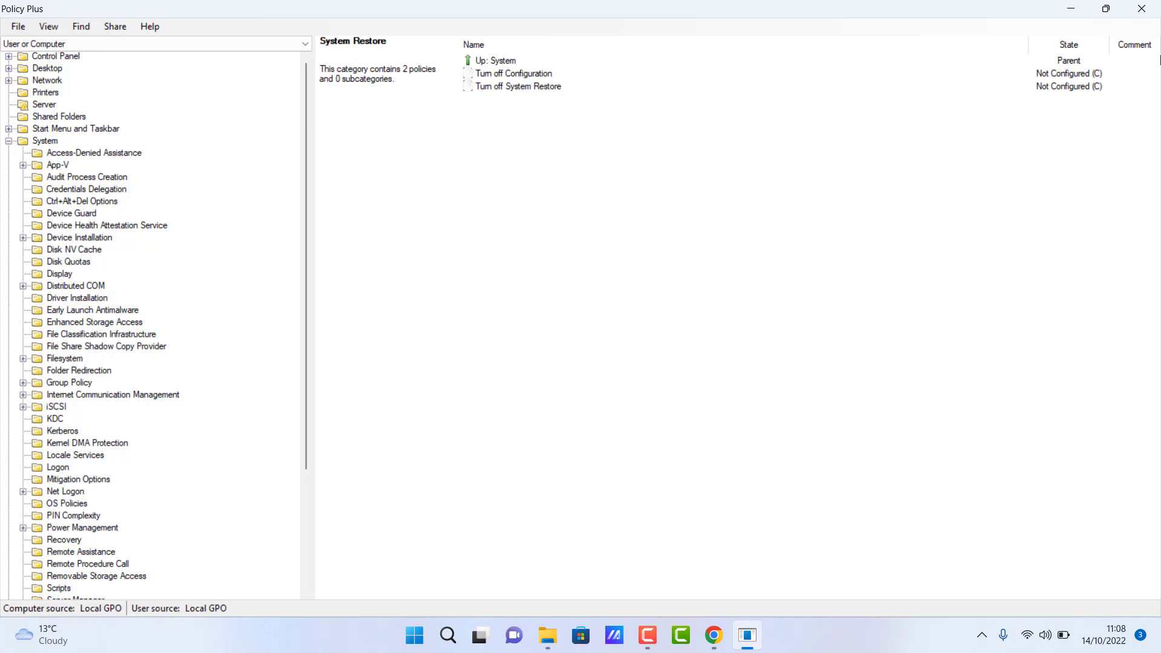
left_click(1141, 8)
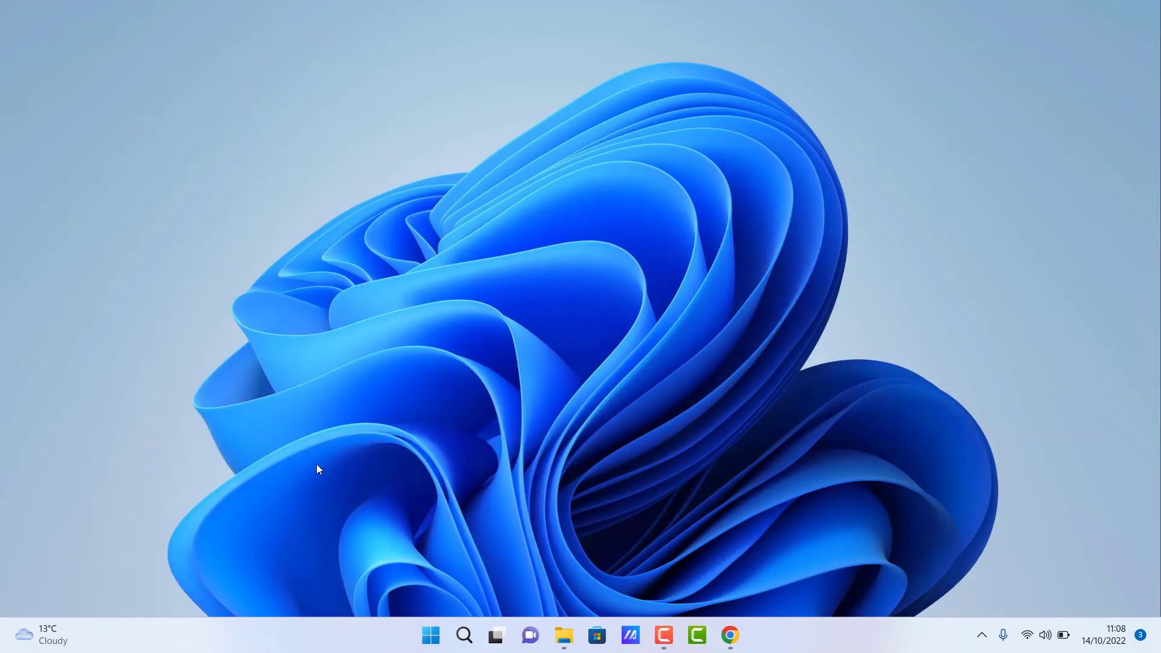